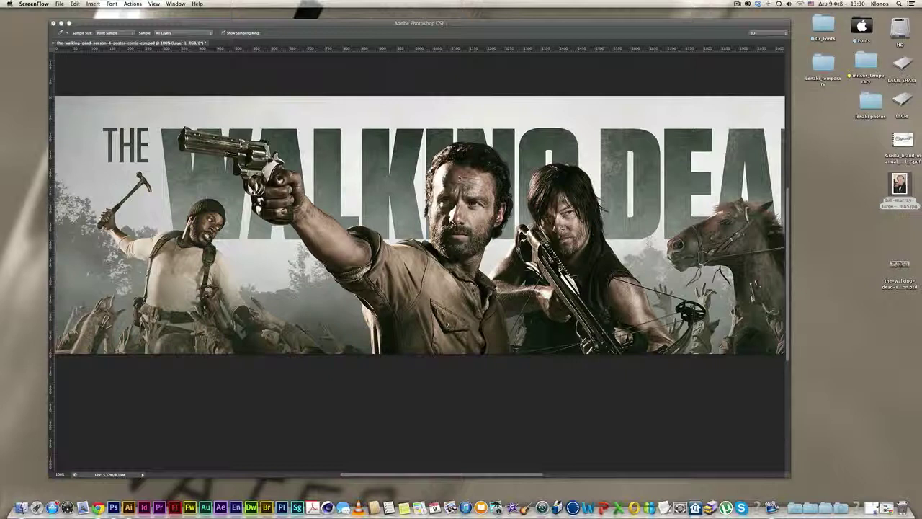
# Switch to Photoshop, show the poster document in full-screen mode and make the portrait on Layer 1 visible.
pyautogui.click(440, 75)
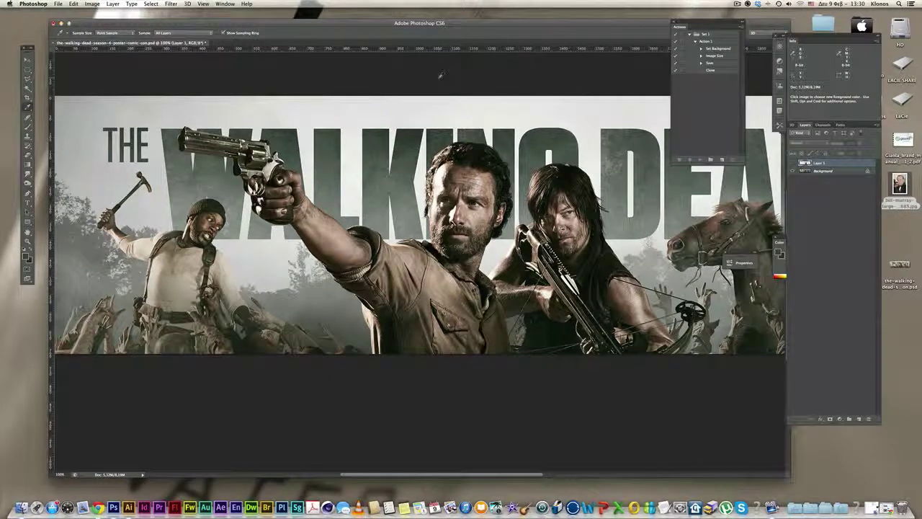
pyautogui.press('f')
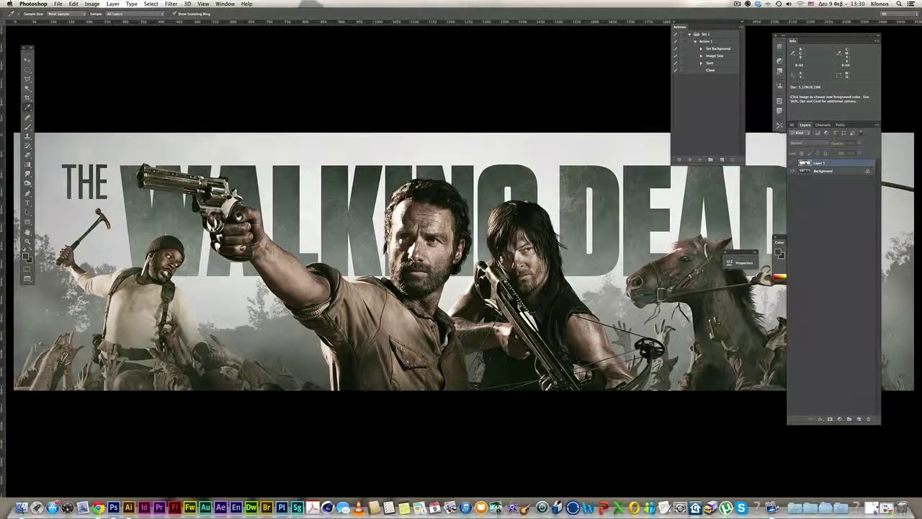
pyautogui.click(26, 59)
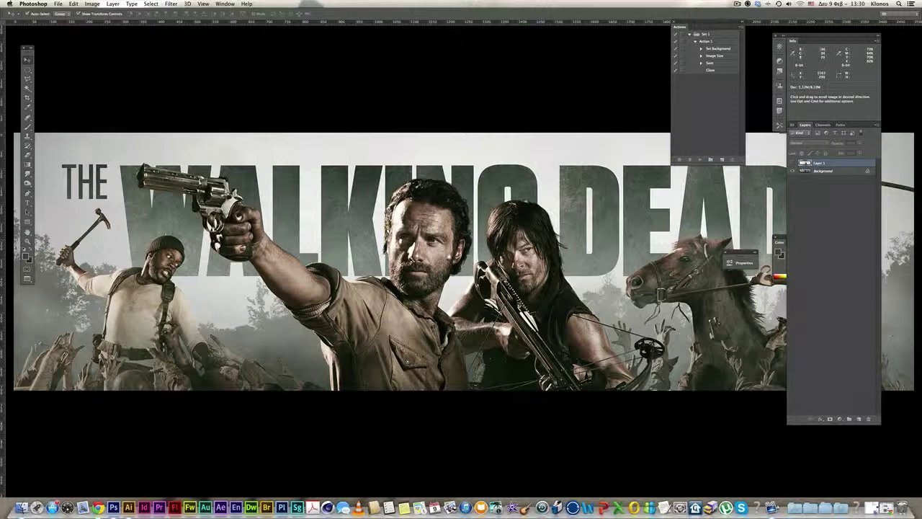
pyautogui.moveTo(473, 271); pyautogui.dragTo(474, 250)
pyautogui.moveTo(673, 237); pyautogui.dragTo(622, 235)
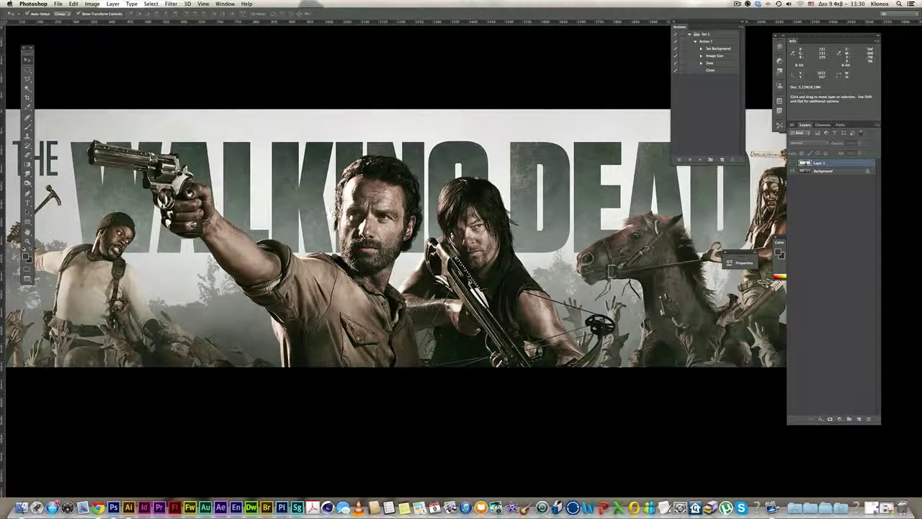
pyautogui.click(793, 165)
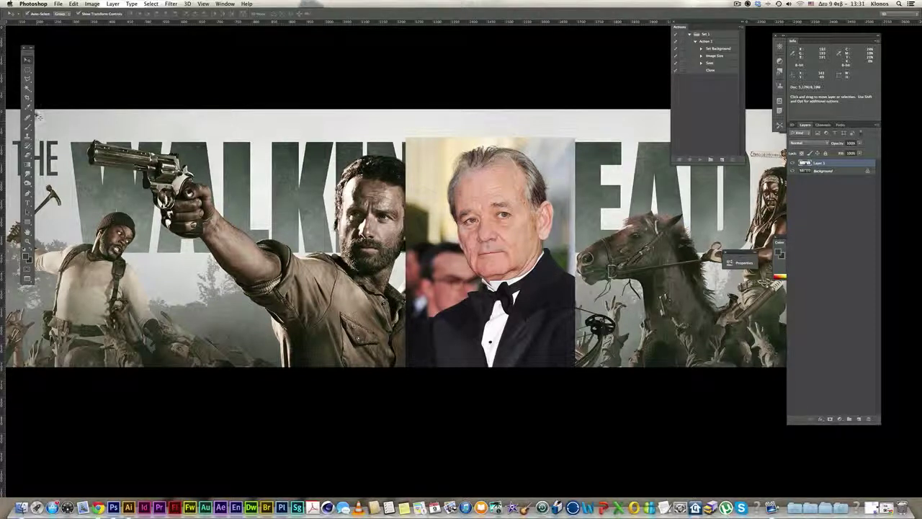
# Trace a closed Pen tool path around the tuxedoed man's face, following the cheek, chin, ear and hairline.
pyautogui.press('p')
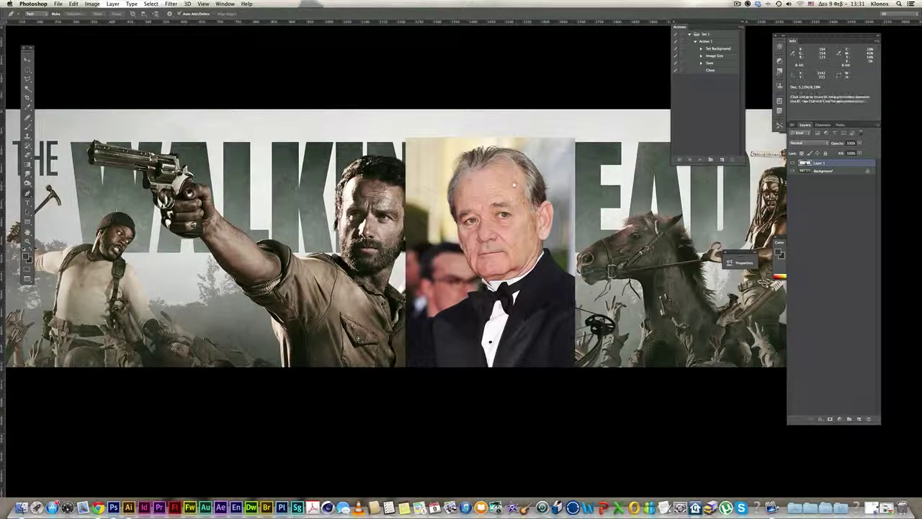
pyautogui.keyDown('super'); pyautogui.click(469, 187); pyautogui.keyUp('super')
pyautogui.keyDown('super'); pyautogui.click(470, 187); pyautogui.keyUp('super')
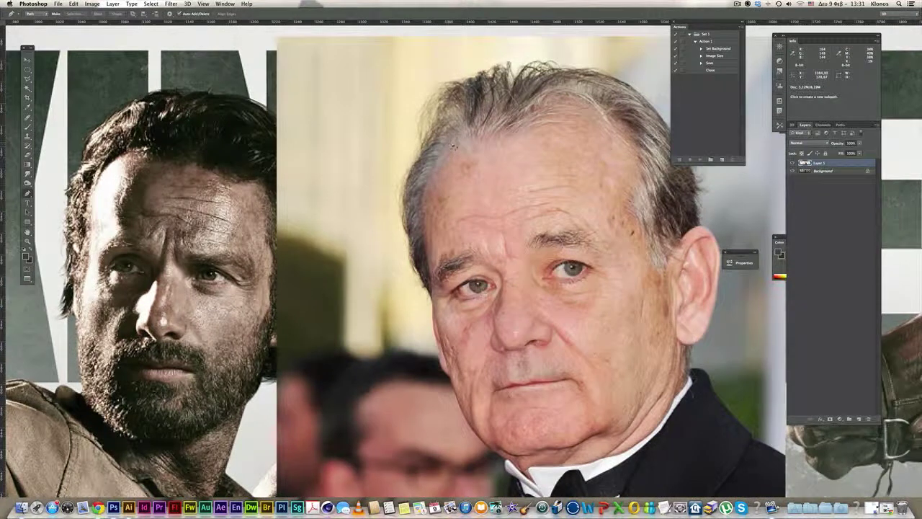
pyautogui.click(417, 182)
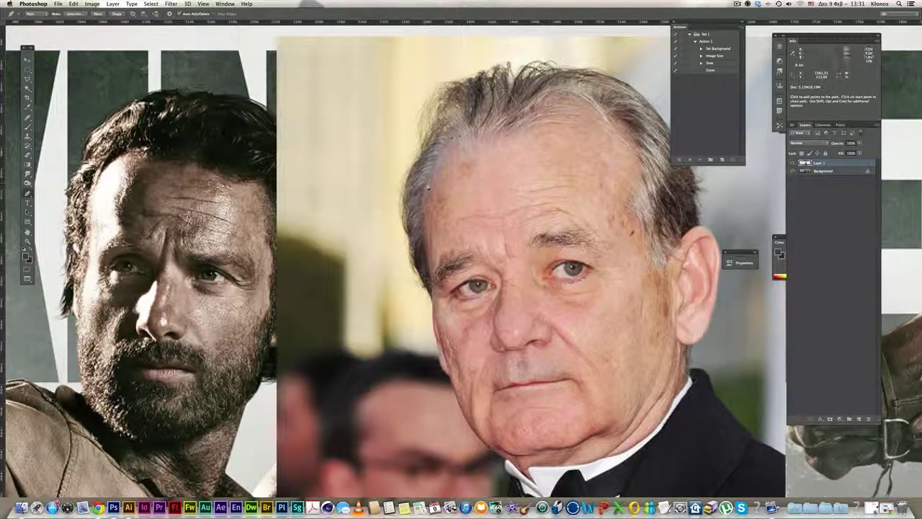
pyautogui.click(424, 247)
pyautogui.moveTo(437, 305); pyautogui.dragTo(380, 176)
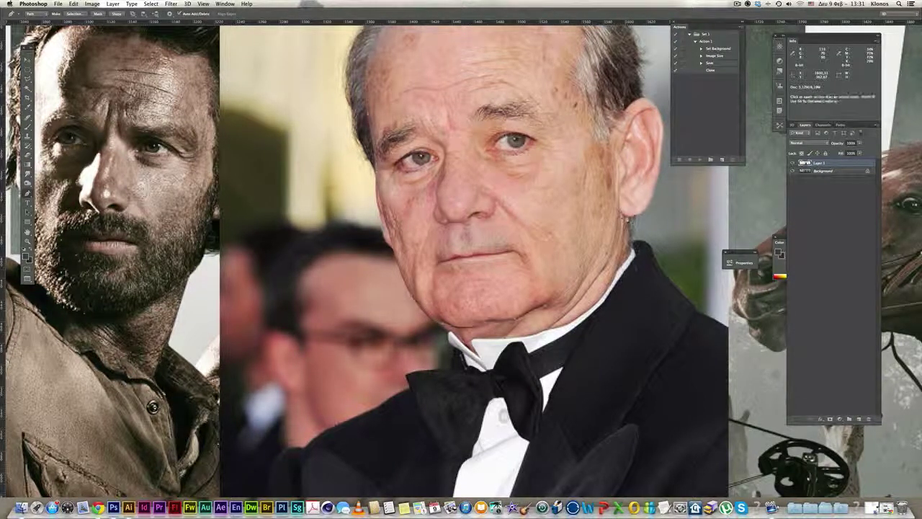
pyautogui.click(623, 217)
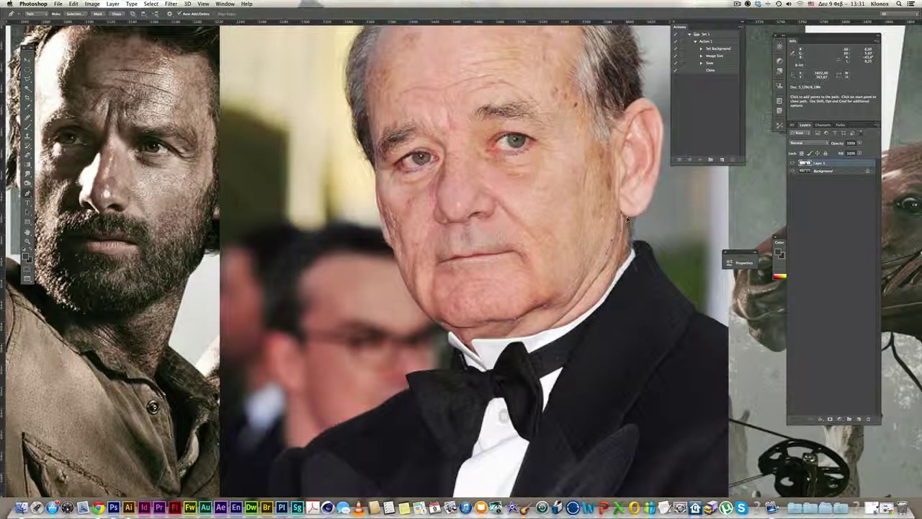
pyautogui.click(620, 190)
pyautogui.moveTo(640, 212); pyautogui.dragTo(621, 241)
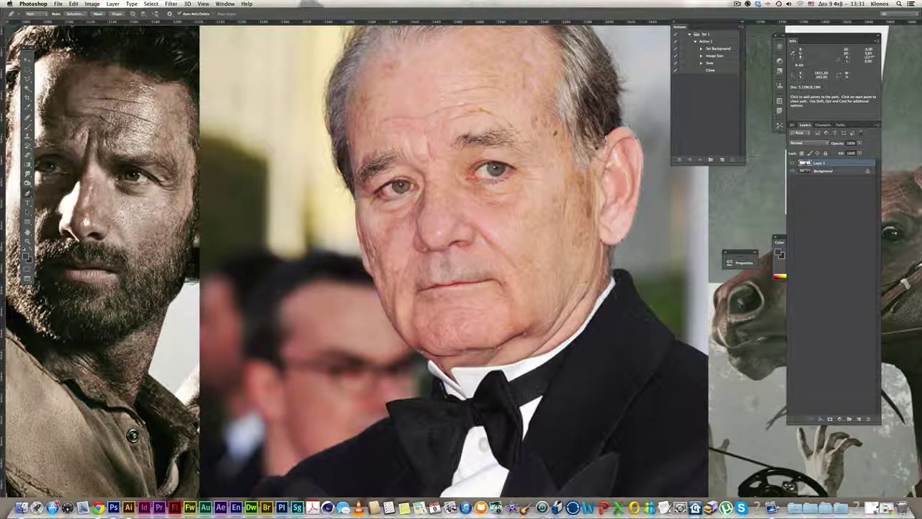
pyautogui.scroll(3, 595, 162)
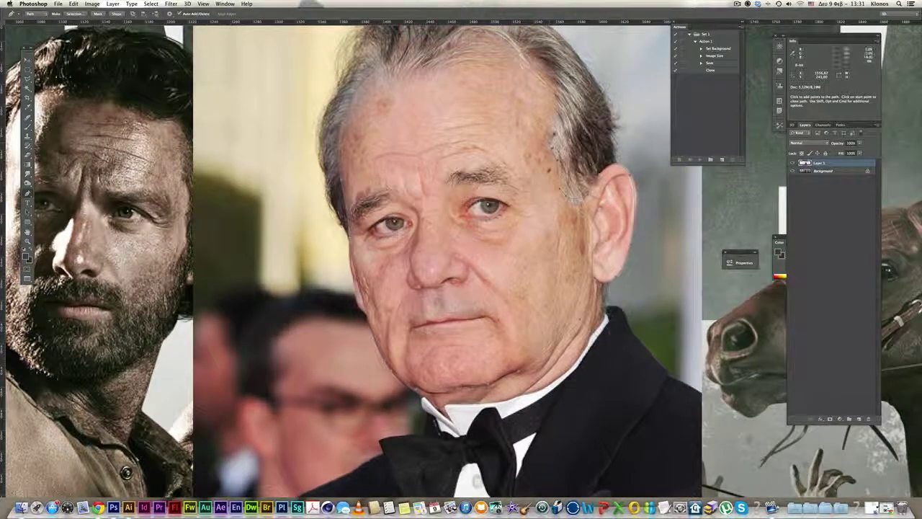
pyautogui.scroll(2, 433, 106)
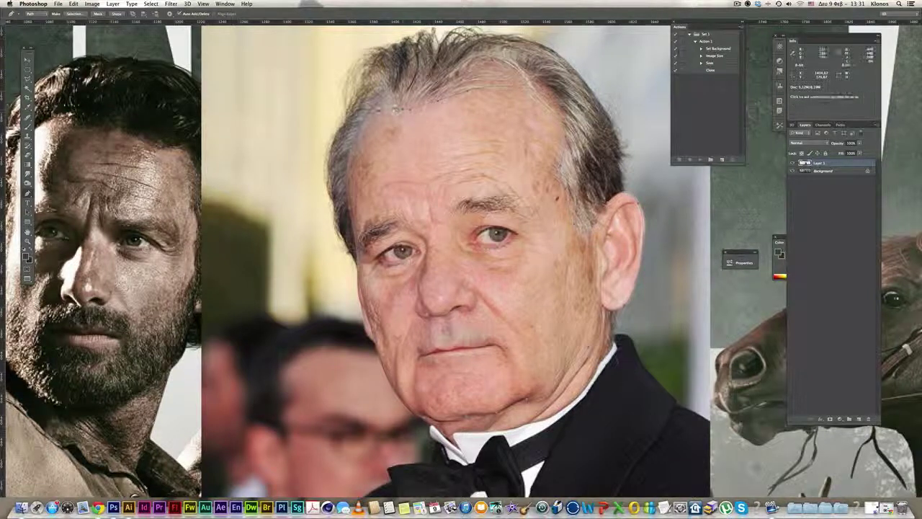
pyautogui.moveTo(369, 108); pyautogui.dragTo(371, 108)
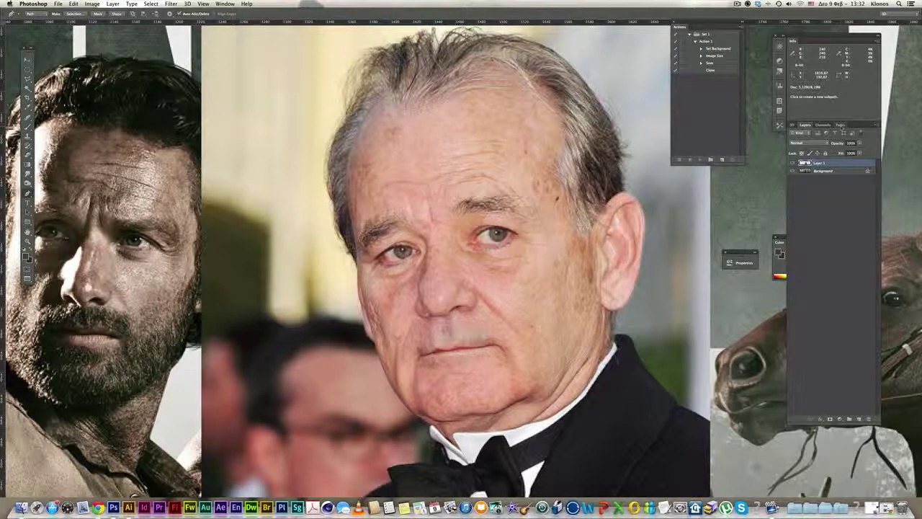
# Load the Work Path as a selection and use it to add a layer mask to Layer 1.
pyautogui.click(840, 125)
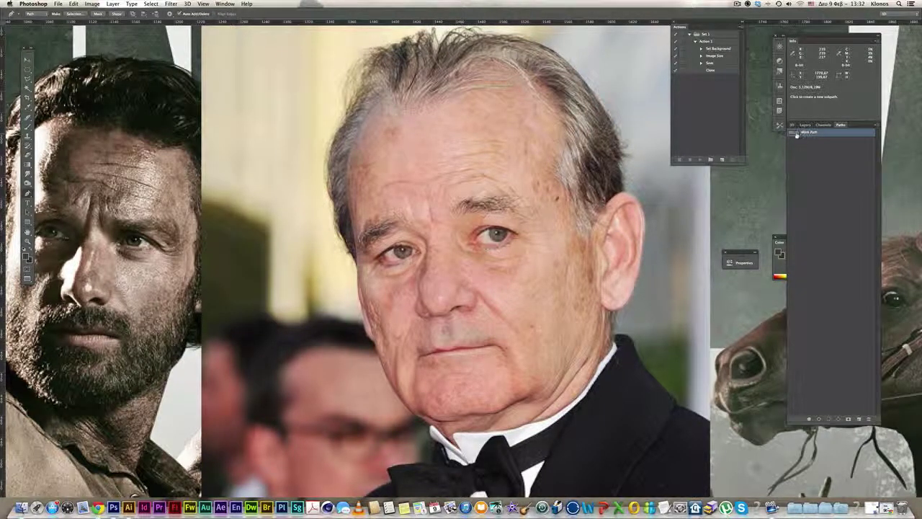
pyautogui.keyDown('super'); pyautogui.click(795, 134); pyautogui.keyUp('super')
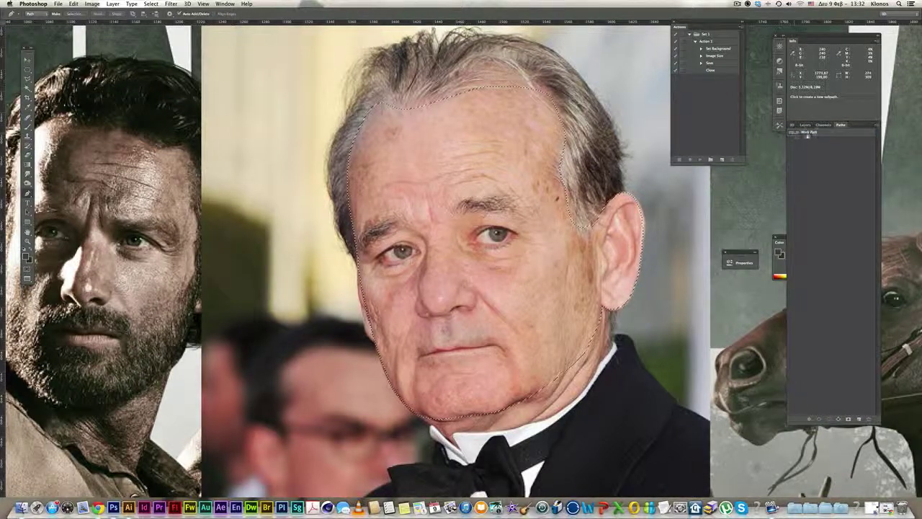
pyautogui.click(804, 126)
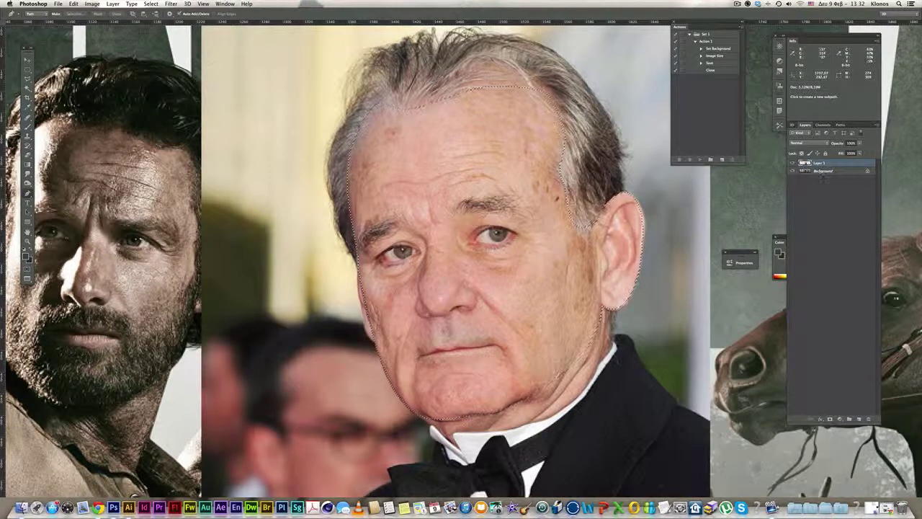
pyautogui.click(830, 419)
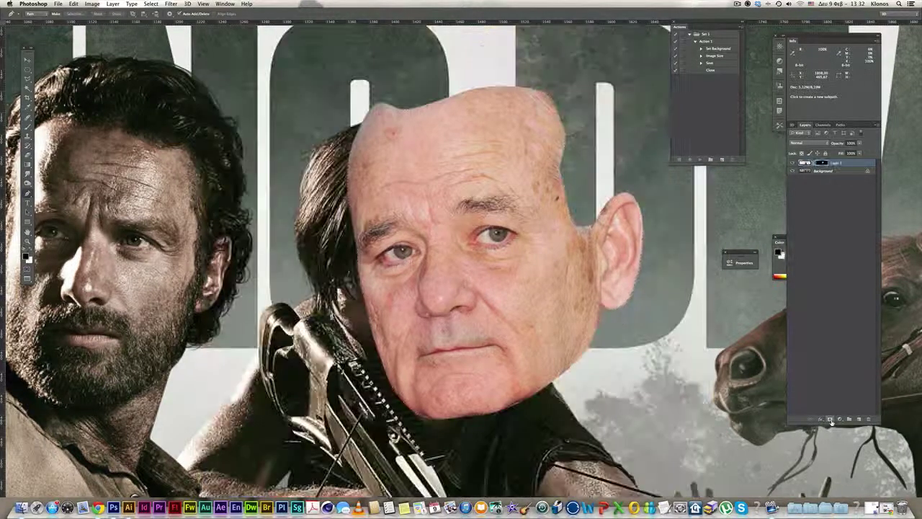
# Try brushing on Layer 1's mask in black and in white, undoing each test stroke.
pyautogui.click(806, 165)
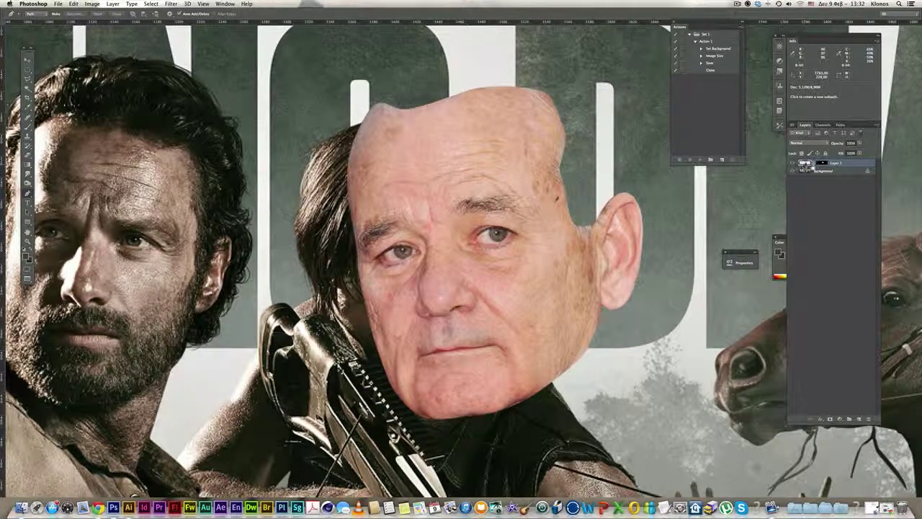
pyautogui.click(823, 164)
pyautogui.press('b')
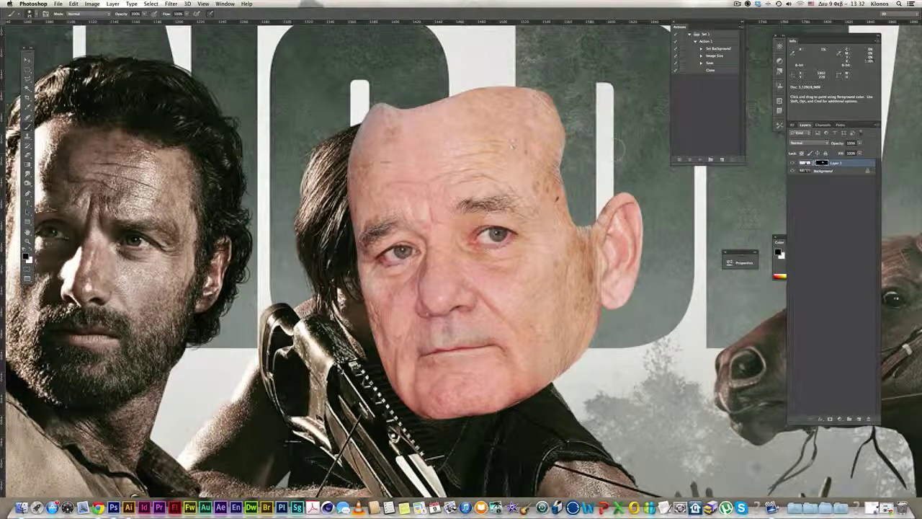
pyautogui.moveTo(382, 149); pyautogui.dragTo(516, 149)
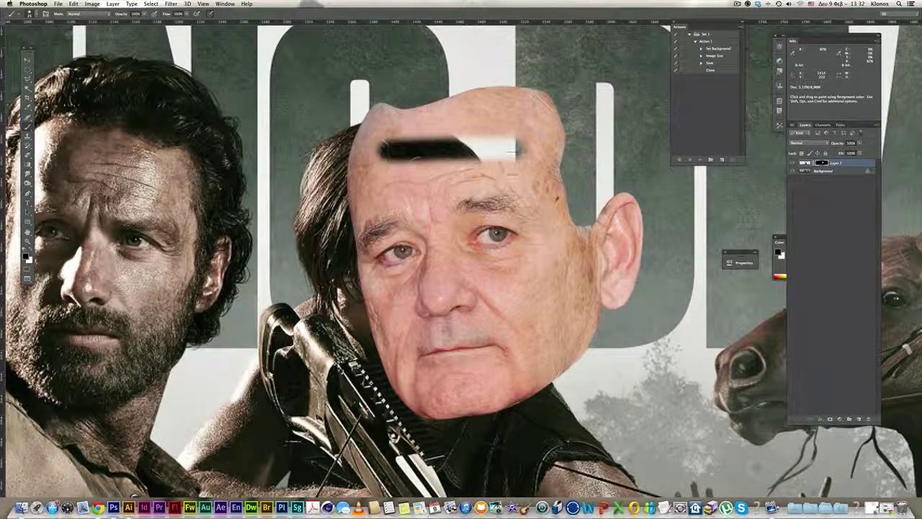
pyautogui.press('super+z')
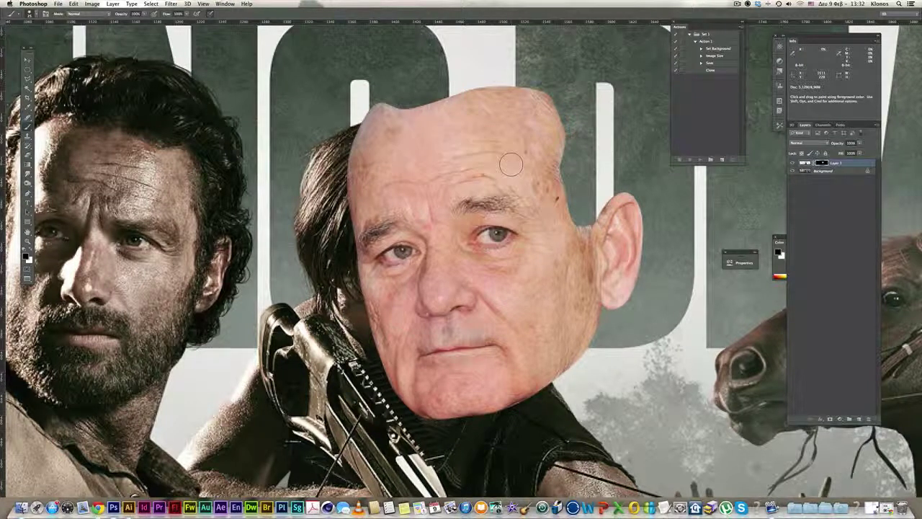
pyautogui.press('x')
pyautogui.moveTo(567, 145)
pyautogui.mouseDown()
pyautogui.moveTo(625, 129)
pyautogui.moveTo(555, 163)
pyautogui.moveTo(632, 140)
pyautogui.mouseUp()
pyautogui.press('super+z')
pyautogui.press('v')
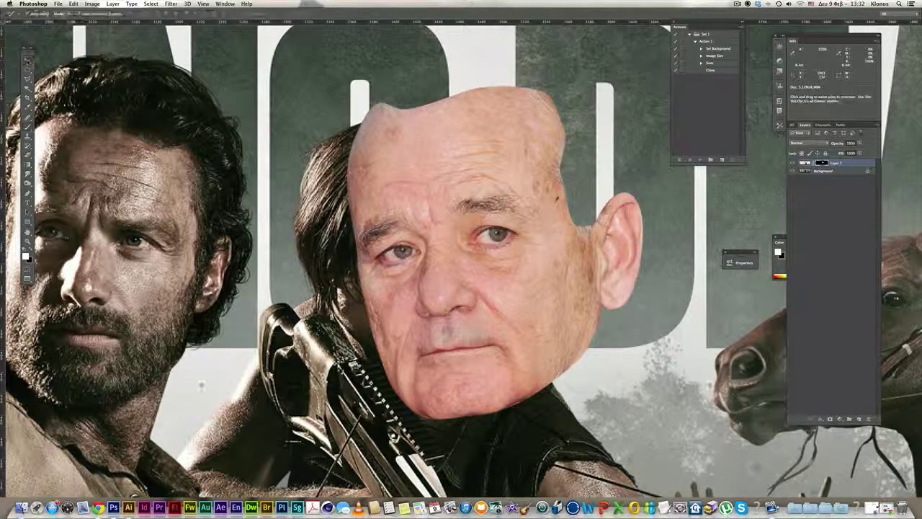
pyautogui.press('space')
pyautogui.moveTo(332, 134); pyautogui.dragTo(463, 130)
pyautogui.keyDown('alt'); pyautogui.click(454, 138); pyautogui.keyUp('alt')
pyautogui.moveTo(576, 191); pyautogui.dragTo(606, 200)
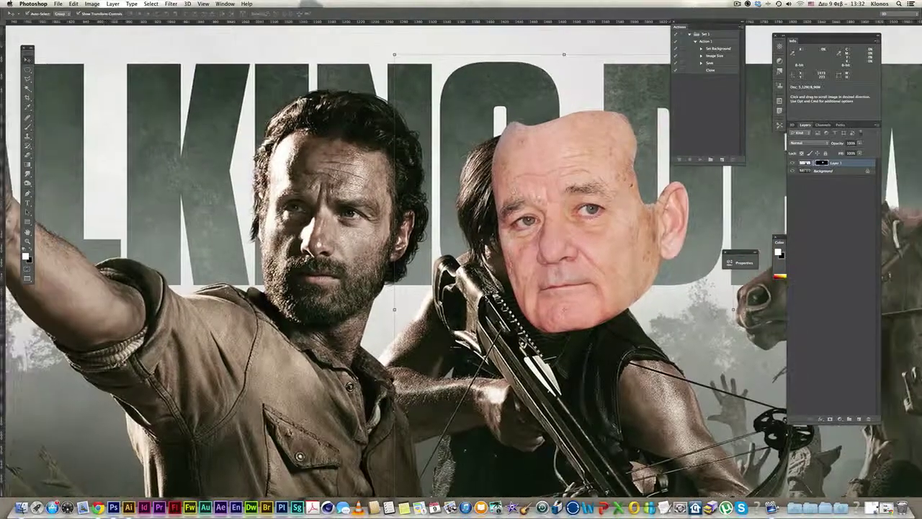
pyautogui.press('space')
pyautogui.moveTo(282, 173); pyautogui.dragTo(378, 228)
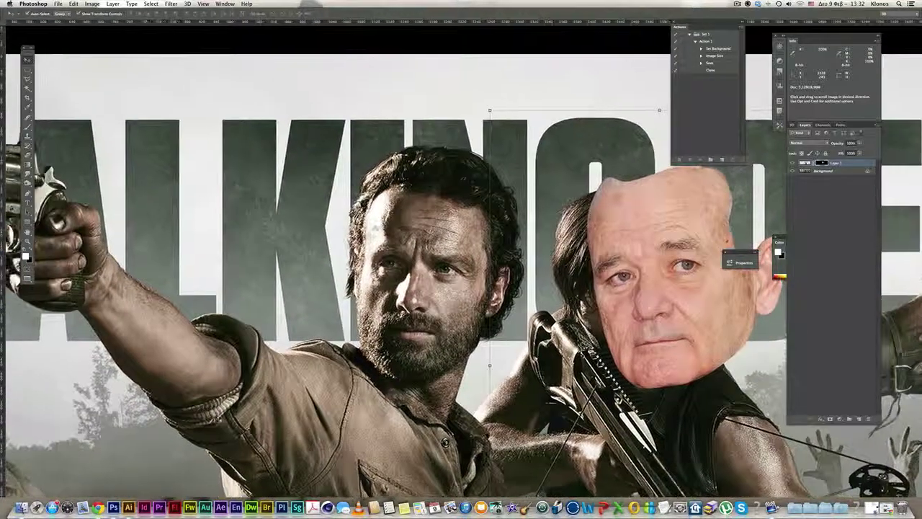
pyautogui.press('super+t')
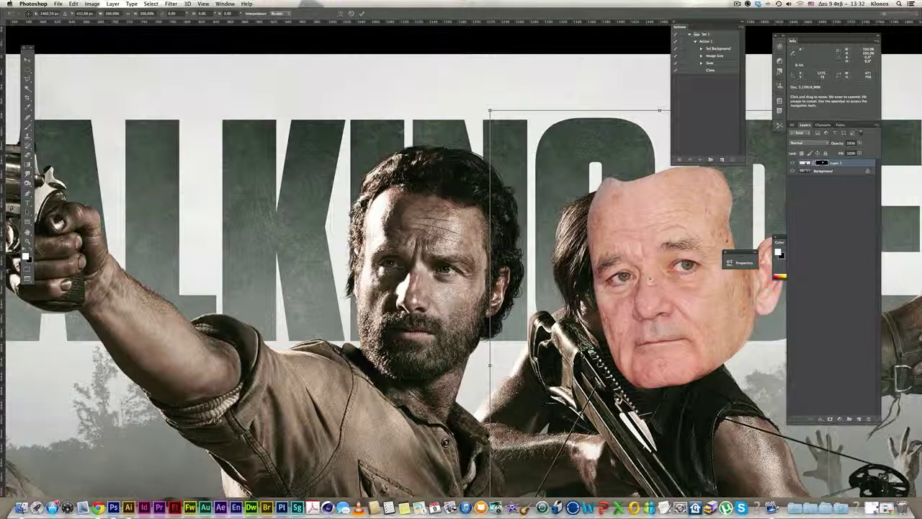
pyautogui.click(75, 4)
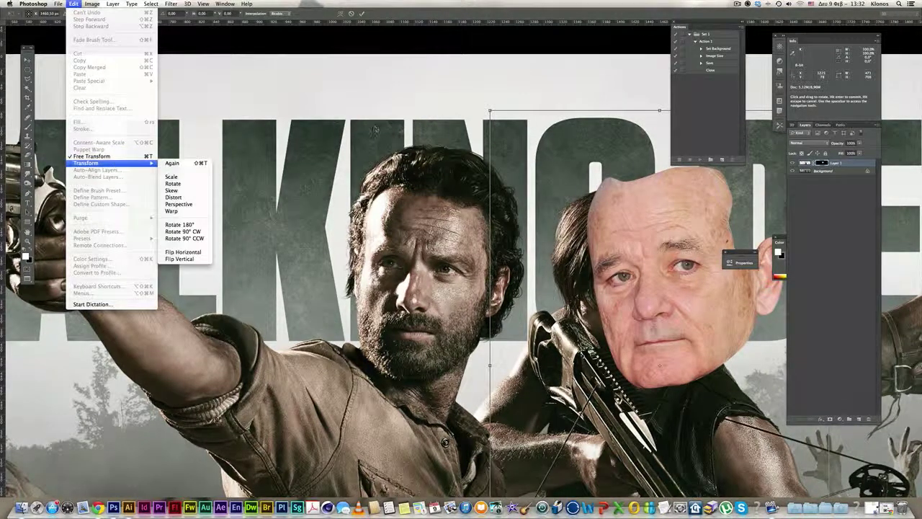
pyautogui.click(10, 65)
pyautogui.press('Return')
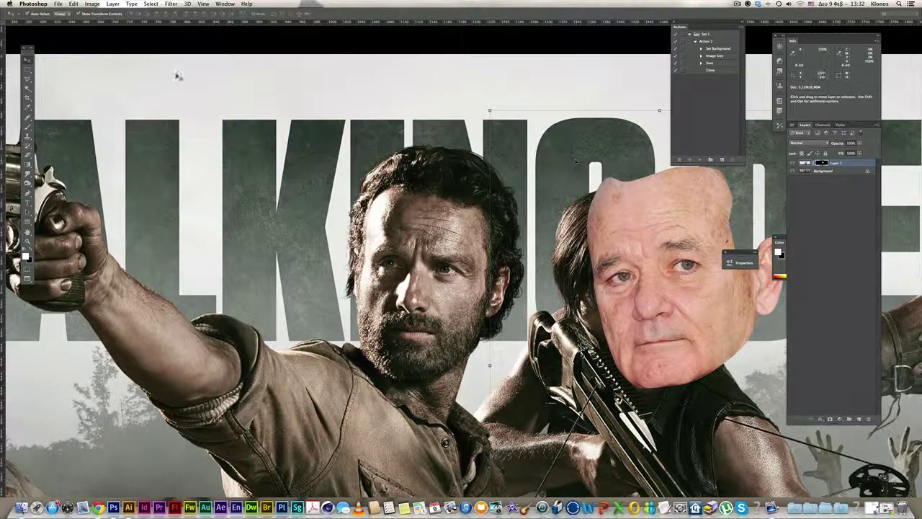
# Move the cut-out face onto the man with the revolver, scale it to about 94% and rotate it clockwise to match his head.
pyautogui.moveTo(652, 309); pyautogui.dragTo(417, 311)
pyautogui.press('super+t')
pyautogui.moveTo(591, 116); pyautogui.dragTo(591, 152)
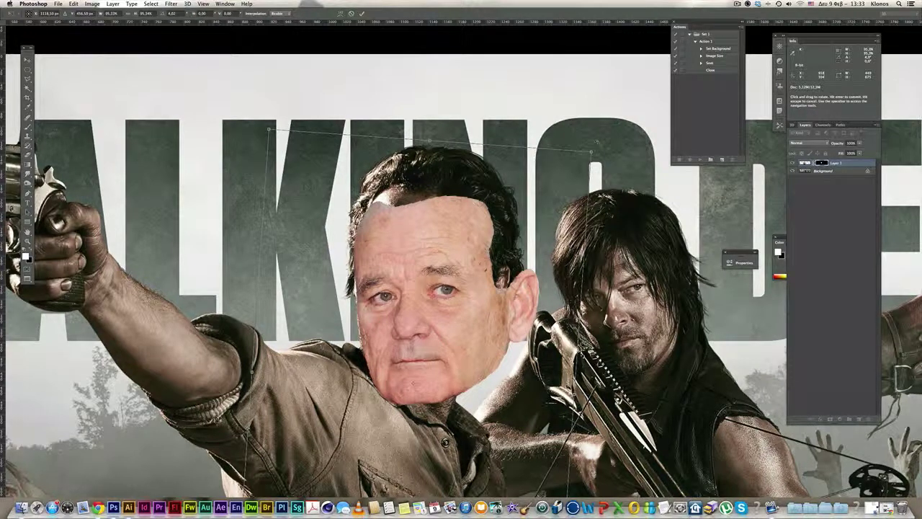
pyautogui.moveTo(590, 152); pyautogui.dragTo(526, 177)
pyautogui.moveTo(386, 351); pyautogui.dragTo(444, 247)
pyautogui.press('super+minus')
pyautogui.press('super+minus')
pyautogui.moveTo(497, 384); pyautogui.dragTo(528, 428)
pyautogui.moveTo(467, 278); pyautogui.dragTo(444, 283)
pyautogui.moveTo(560, 369); pyautogui.dragTo(557, 374)
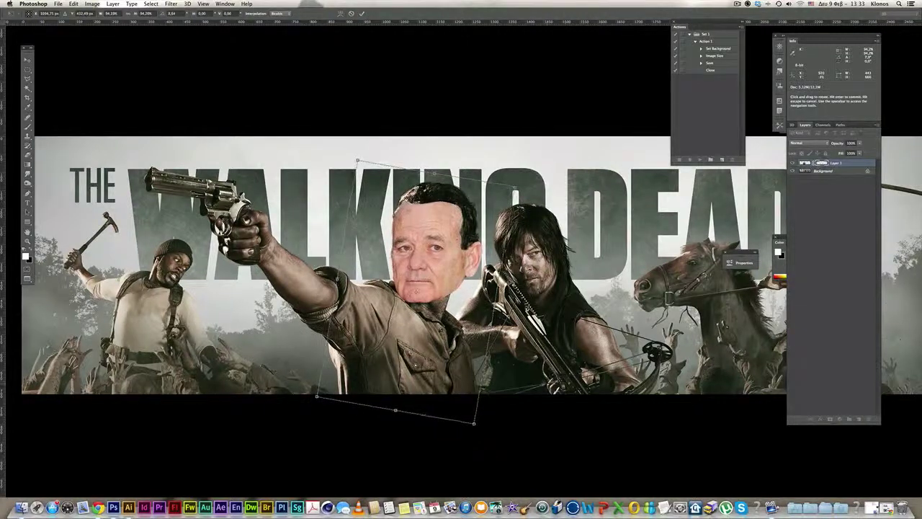
pyautogui.press('Return')
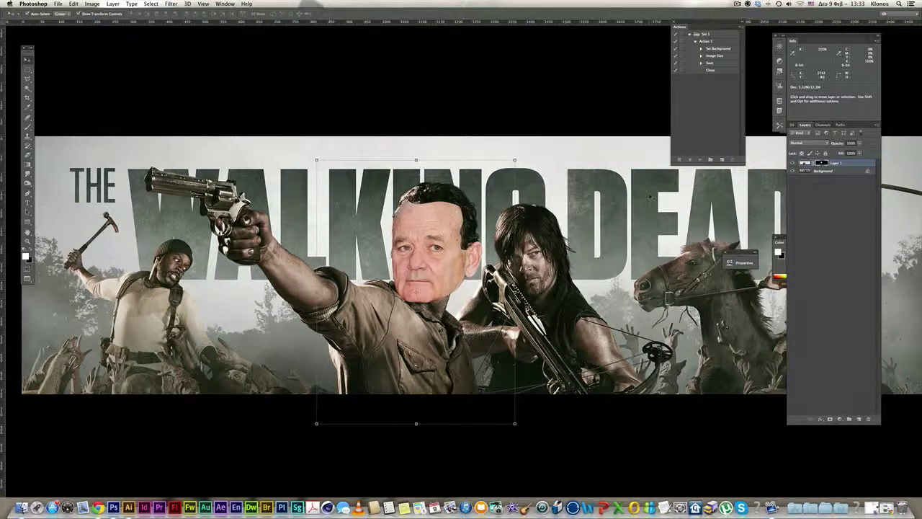
# Make Layer 1 semi-transparent and fit the cut-out face over the original head, rotating it about 1.4° and scaling it to about 98%.
pyautogui.click(859, 144)
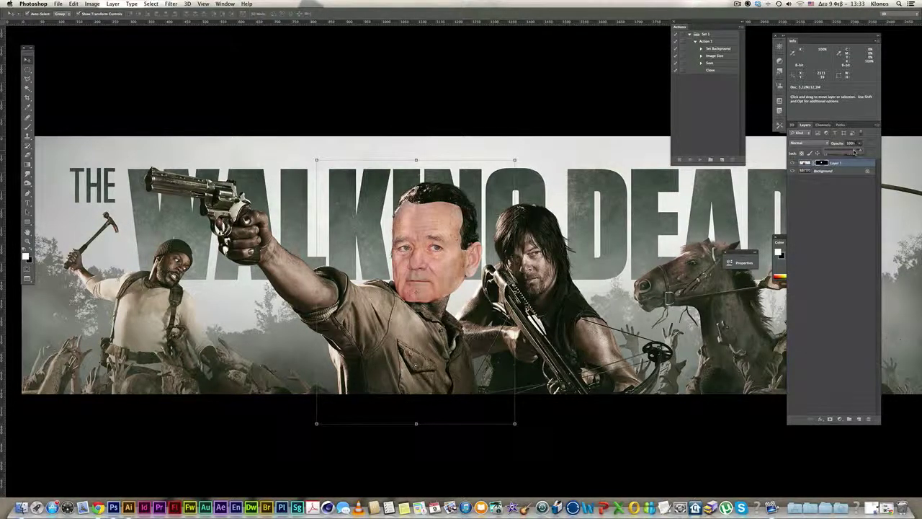
pyautogui.moveTo(853, 152); pyautogui.dragTo(850, 152)
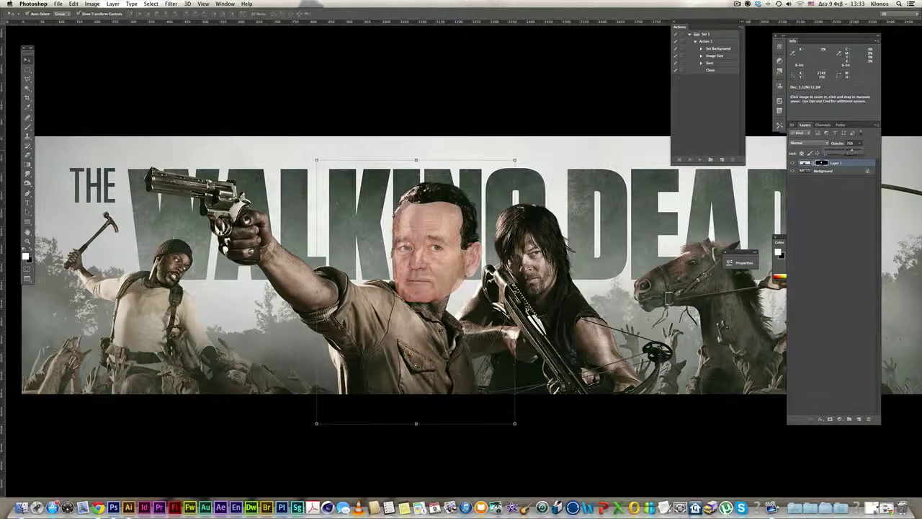
pyautogui.keyDown('super'); pyautogui.click(435, 259); pyautogui.keyUp('super')
pyautogui.moveTo(432, 326); pyautogui.dragTo(431, 268)
pyautogui.press('super+t')
pyautogui.press('super+minus')
pyautogui.moveTo(544, 376); pyautogui.dragTo(541, 378)
pyautogui.moveTo(444, 312); pyautogui.dragTo(452, 314)
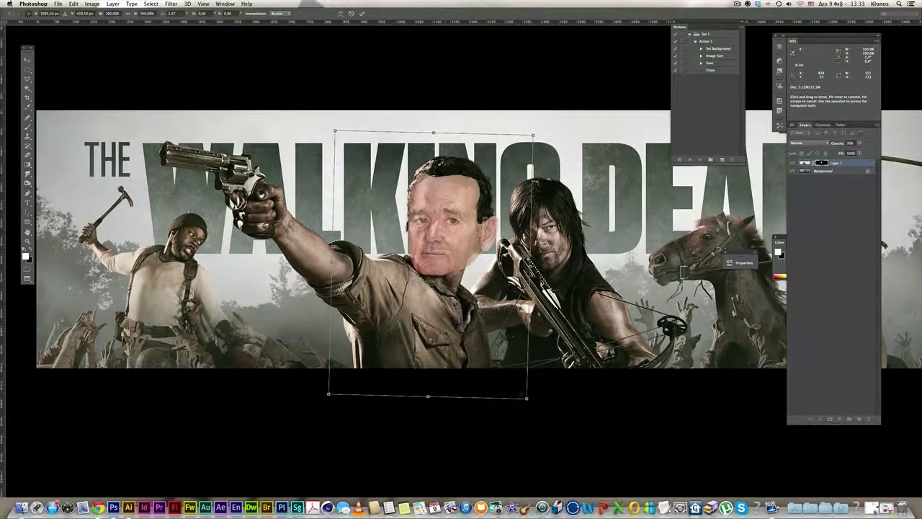
pyautogui.moveTo(527, 397); pyautogui.dragTo(520, 394)
pyautogui.moveTo(476, 304); pyautogui.dragTo(478, 305)
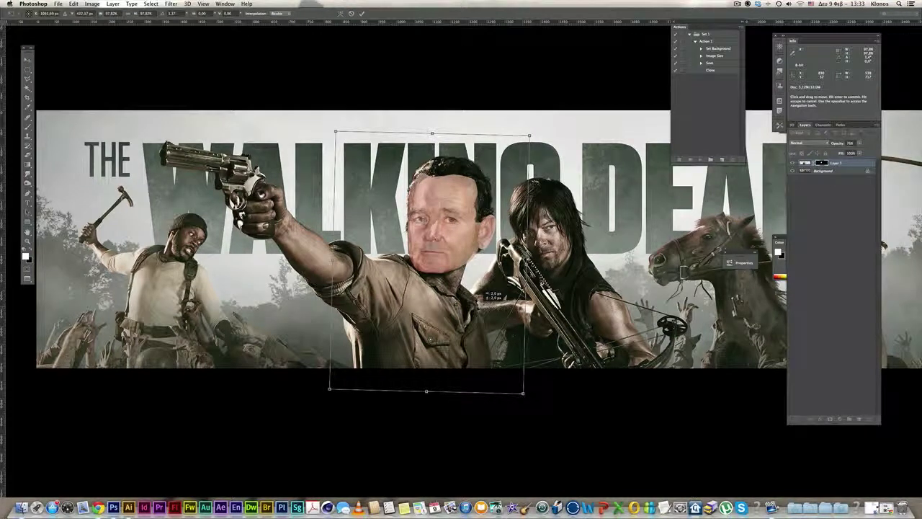
pyautogui.press('Return')
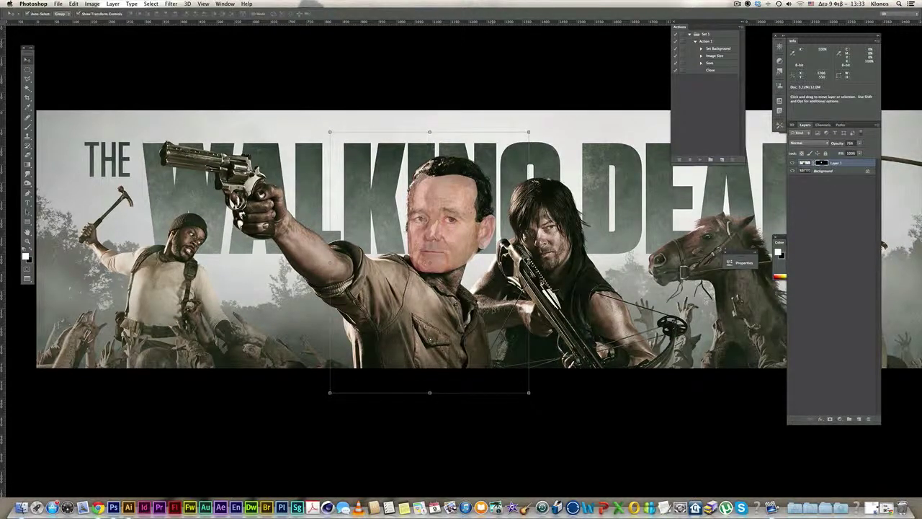
# Restore Layer 1's opacity to 100%.
pyautogui.click(860, 142)
pyautogui.moveTo(861, 150); pyautogui.dragTo(871, 151)
pyautogui.keyDown('super'); pyautogui.click(469, 204); pyautogui.keyUp('super')
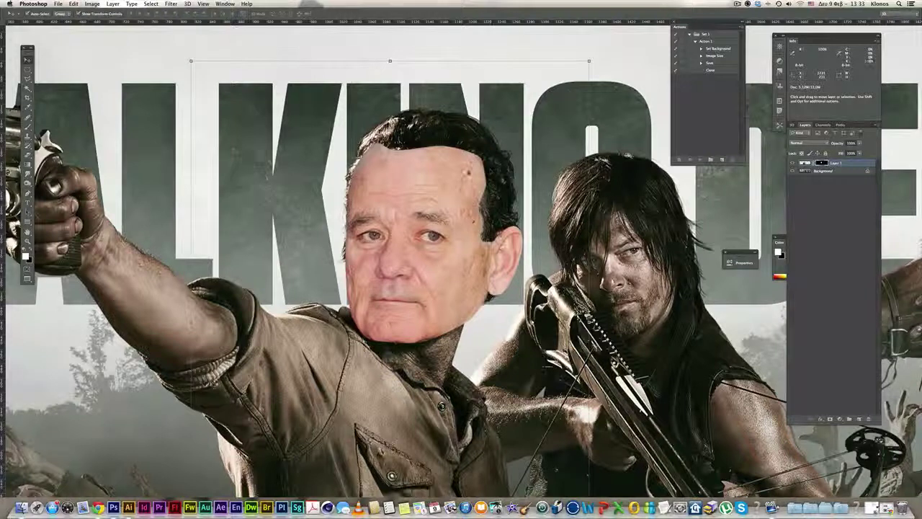
# Target Layer 1's mask with the Brush tool and adjust the soft round brush to a small size suited to the hairline.
pyautogui.click(803, 164)
pyautogui.click(821, 164)
pyautogui.press('b')
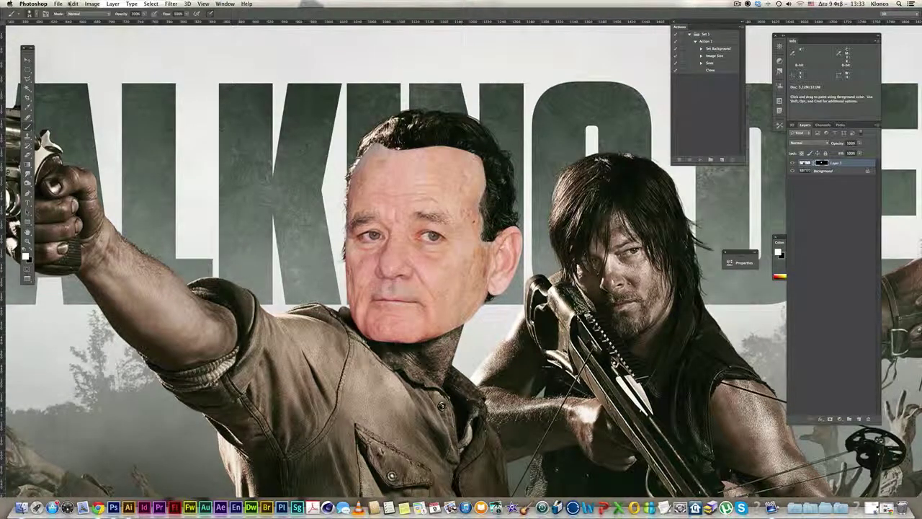
pyautogui.click(33, 13)
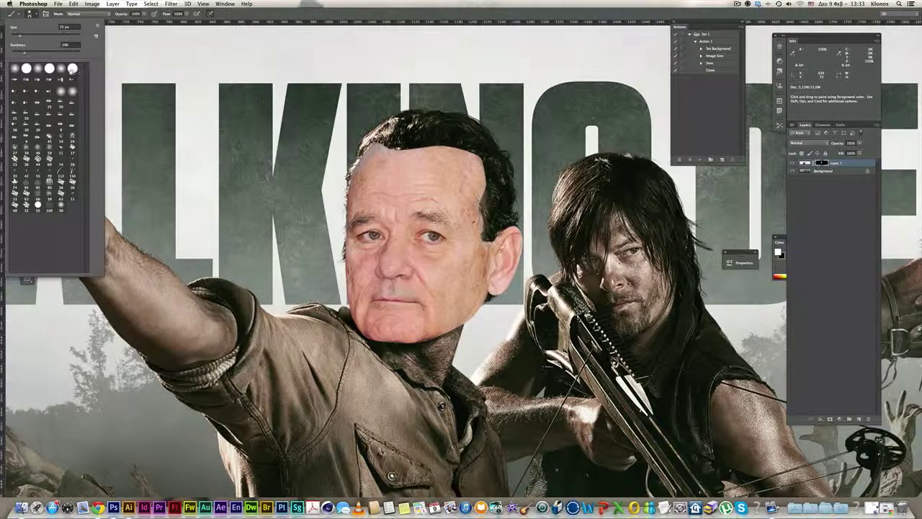
pyautogui.click(186, 29)
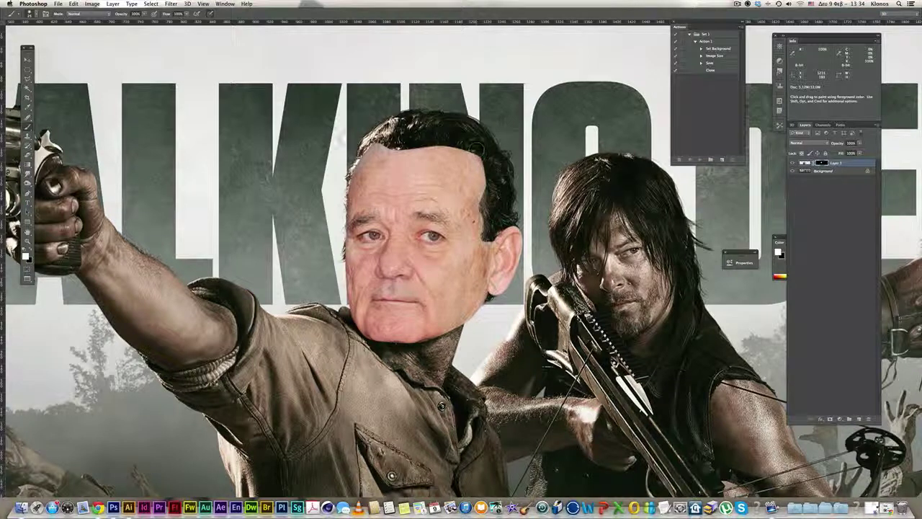
pyautogui.press(']')
pyautogui.press(']')
pyautogui.press(']')
pyautogui.press(']')
pyautogui.press(']')
pyautogui.press(']')
pyautogui.press(']')
pyautogui.press(']')
pyautogui.press(']')
pyautogui.press(']')
pyautogui.press(']')
pyautogui.press(']')
pyautogui.press(']')
pyautogui.press('[')
pyautogui.press('[')
pyautogui.press('[')
pyautogui.press('[')
pyautogui.press('[')
pyautogui.press('[')
pyautogui.press('[')
pyautogui.press('[')
pyautogui.press('[')
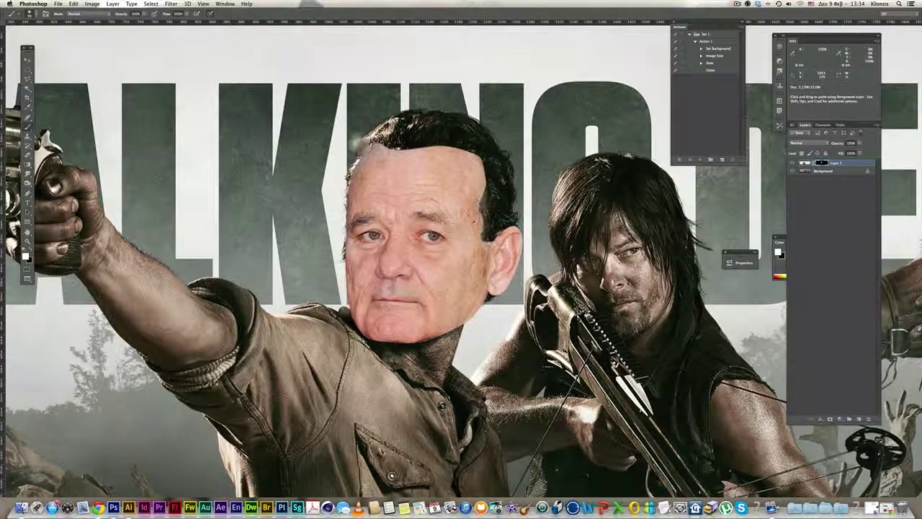
# Paint black on Layer 1's mask along the temple and upper forehead to reveal the original hair, comparing with the layer hidden.
pyautogui.click(804, 163)
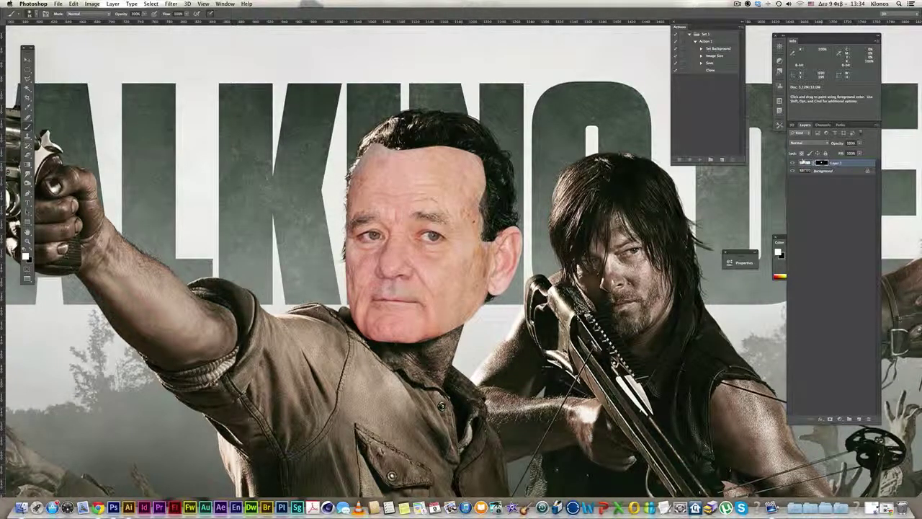
pyautogui.press('x')
pyautogui.moveTo(360, 144)
pyautogui.mouseDown()
pyautogui.moveTo(436, 144)
pyautogui.moveTo(385, 142)
pyautogui.moveTo(341, 171)
pyautogui.mouseUp()
pyautogui.moveTo(411, 141)
pyautogui.mouseDown()
pyautogui.moveTo(408, 153)
pyautogui.moveTo(450, 144)
pyautogui.moveTo(441, 147)
pyautogui.moveTo(469, 148)
pyautogui.moveTo(485, 165)
pyautogui.moveTo(494, 237)
pyautogui.moveTo(493, 179)
pyautogui.moveTo(454, 144)
pyautogui.moveTo(458, 155)
pyautogui.moveTo(414, 150)
pyautogui.mouseUp()
pyautogui.moveTo(476, 153)
pyautogui.mouseDown()
pyautogui.moveTo(497, 173)
pyautogui.moveTo(451, 151)
pyautogui.moveTo(400, 144)
pyautogui.moveTo(409, 144)
pyautogui.mouseUp()
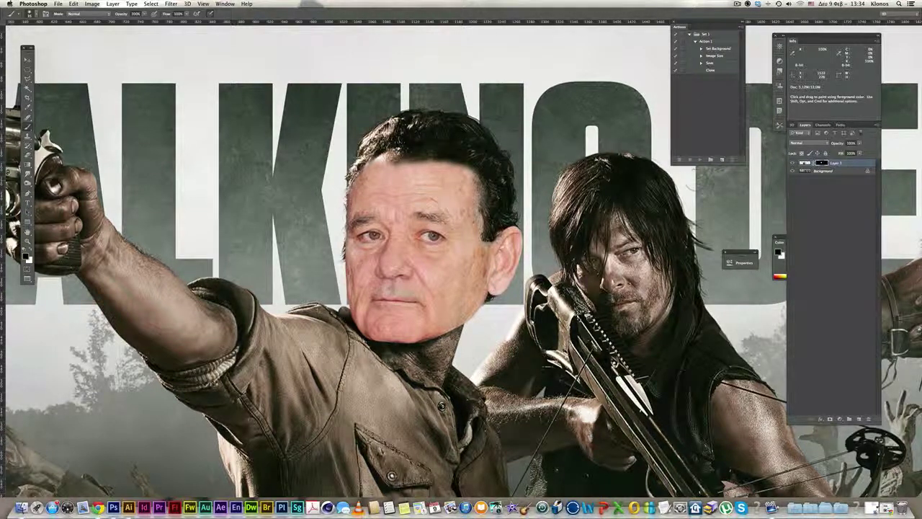
pyautogui.click(792, 164)
pyautogui.click(792, 163)
pyautogui.moveTo(459, 156); pyautogui.dragTo(398, 143)
pyautogui.moveTo(477, 168)
pyautogui.mouseDown()
pyautogui.moveTo(491, 179)
pyautogui.moveTo(461, 157)
pyautogui.moveTo(396, 141)
pyautogui.mouseUp()
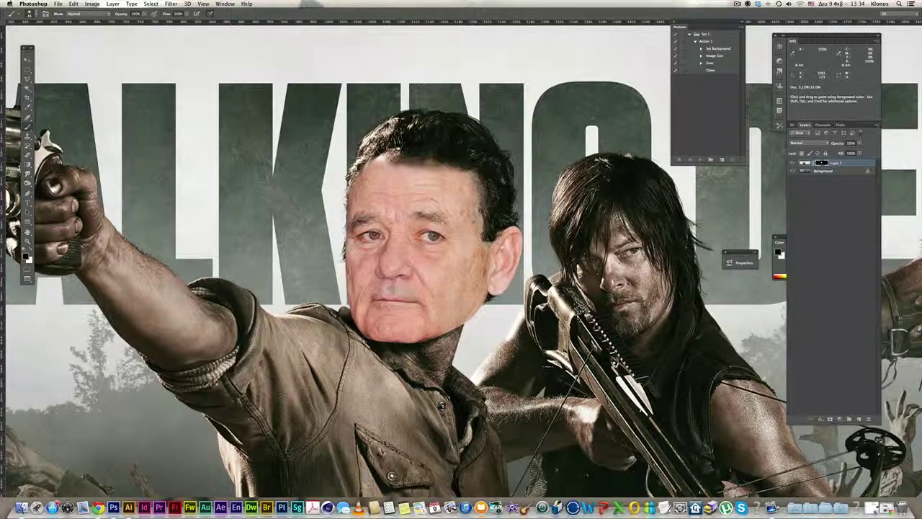
# Examine the face from afar and close up, hiding and showing Layer 1 to compare it with the original.
pyautogui.press('space')
pyautogui.moveTo(536, 195); pyautogui.dragTo(556, 183)
pyautogui.keyDown('alt'); pyautogui.click(550, 183); pyautogui.keyUp('alt')
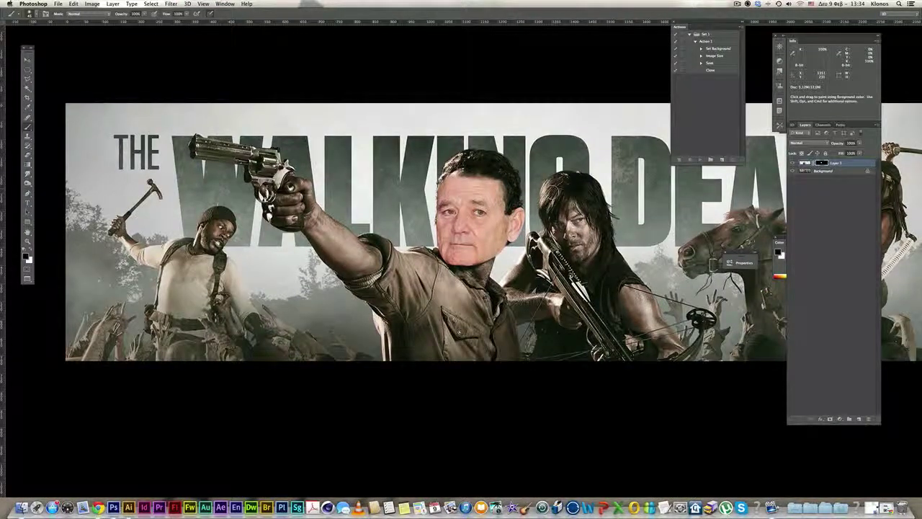
pyautogui.scroll(3, 553, 198)
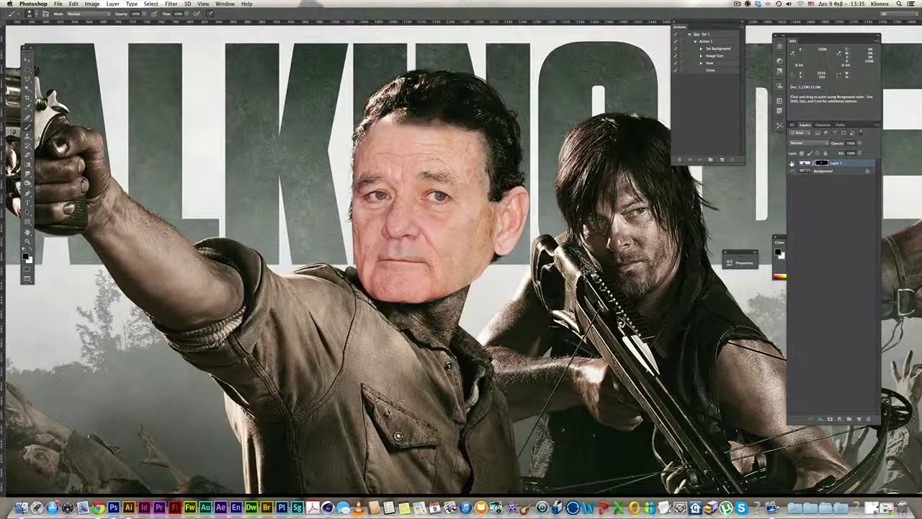
pyautogui.click(792, 164)
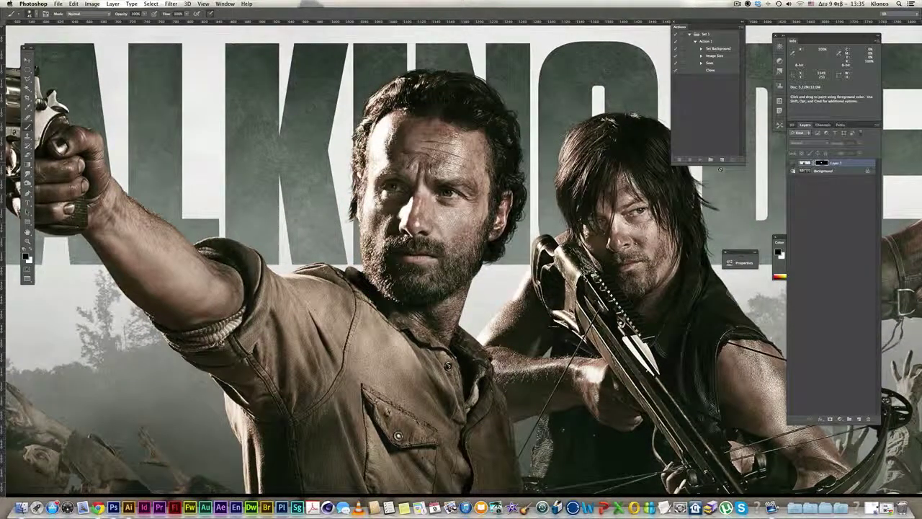
pyautogui.click(792, 163)
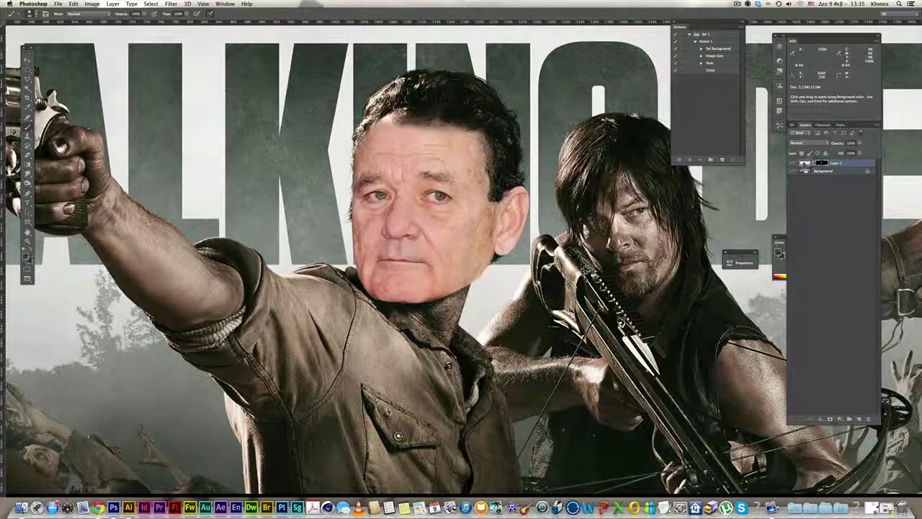
# Apply a Curves adjustment to Layer 1's image, moving the black point past input 60 and the white point to about 249.
pyautogui.click(804, 163)
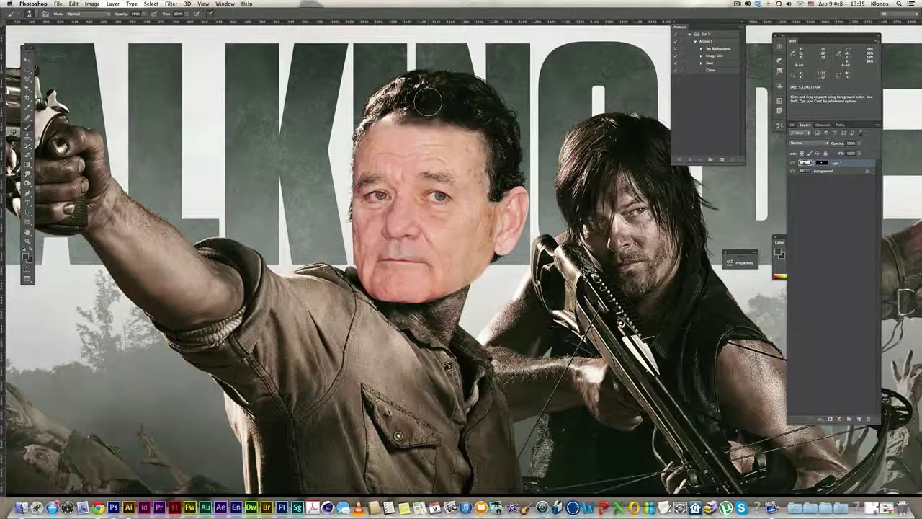
pyautogui.click(93, 4)
pyautogui.moveTo(95, 27)
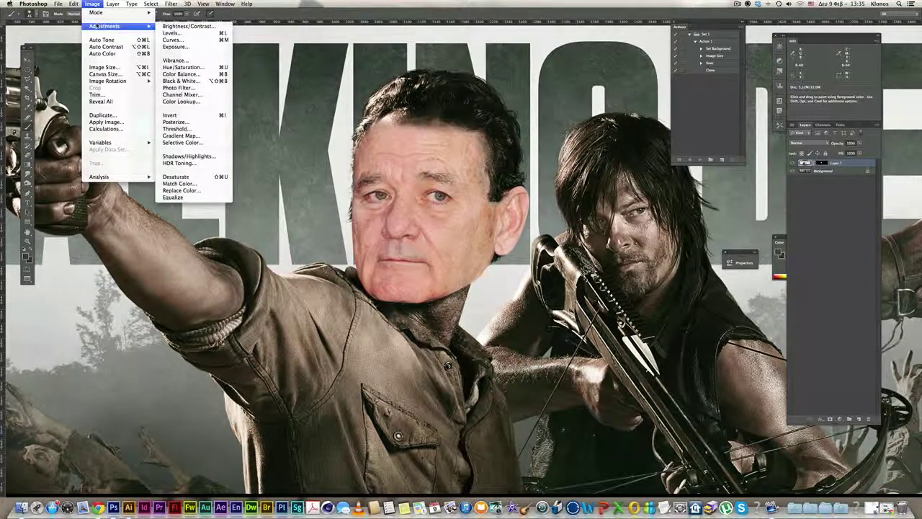
pyautogui.click(173, 40)
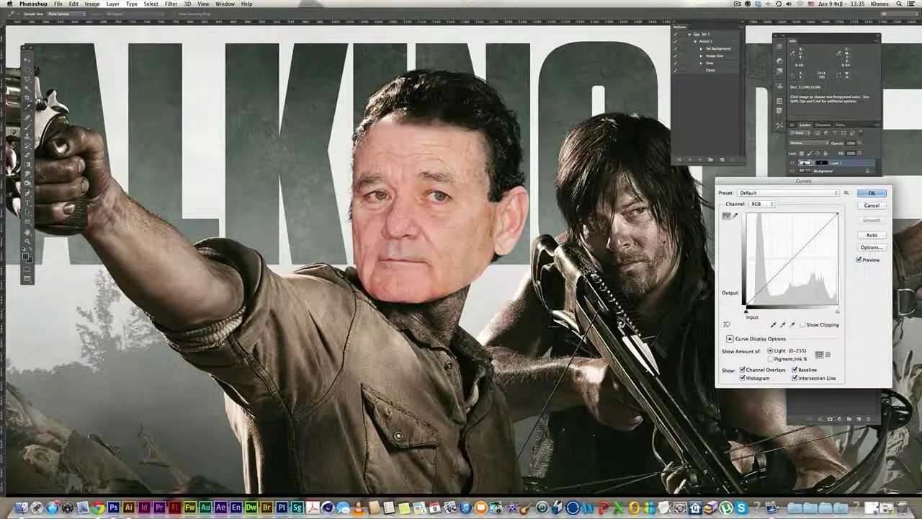
pyautogui.moveTo(746, 306); pyautogui.dragTo(766, 308)
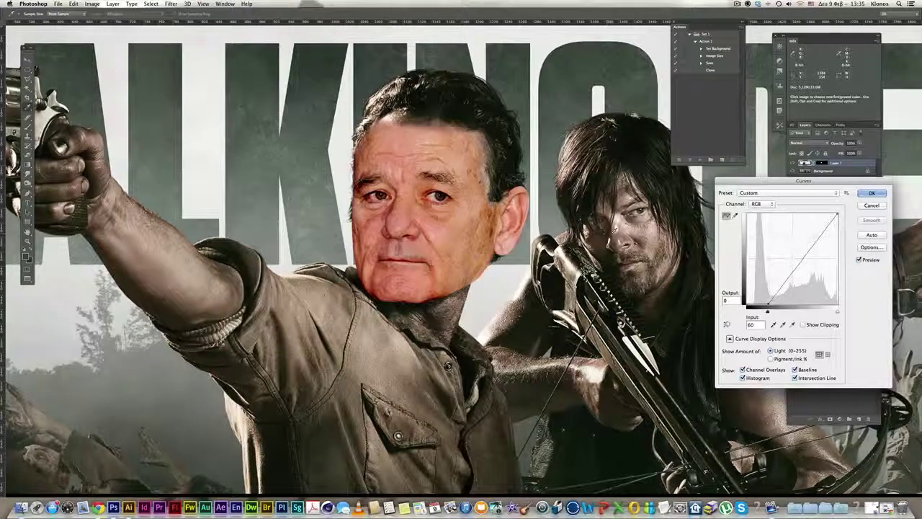
pyautogui.moveTo(769, 305); pyautogui.dragTo(772, 311)
pyautogui.moveTo(836, 215); pyautogui.dragTo(834, 214)
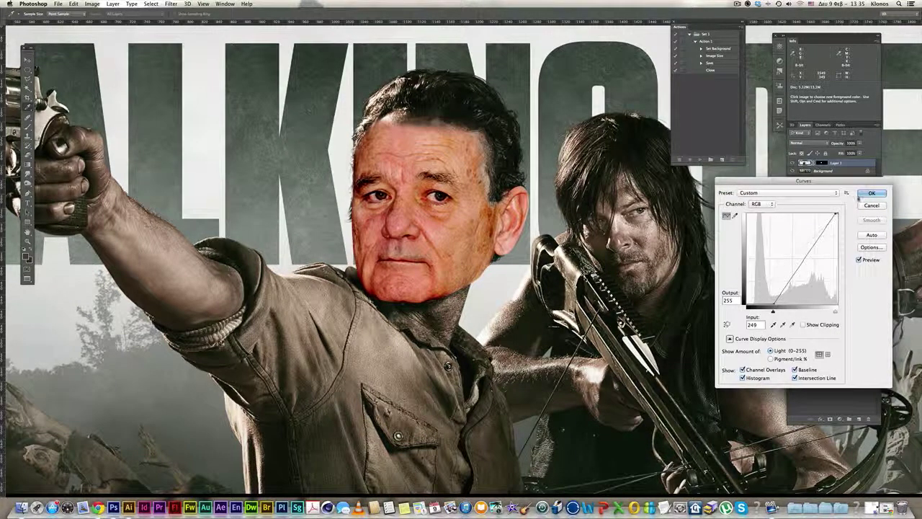
pyautogui.moveTo(835, 214); pyautogui.dragTo(836, 214)
pyautogui.click(869, 195)
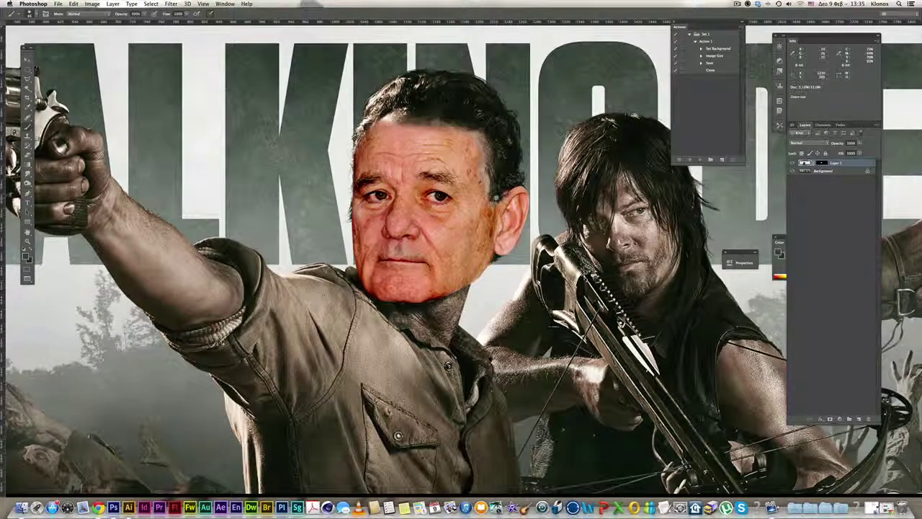
# Start a Hue/Saturation adjustment on the face, setting hue to about +10, saturation to about -24 and lightness to about -7.
pyautogui.press('super+0')
pyautogui.moveTo(525, 193); pyautogui.dragTo(524, 209)
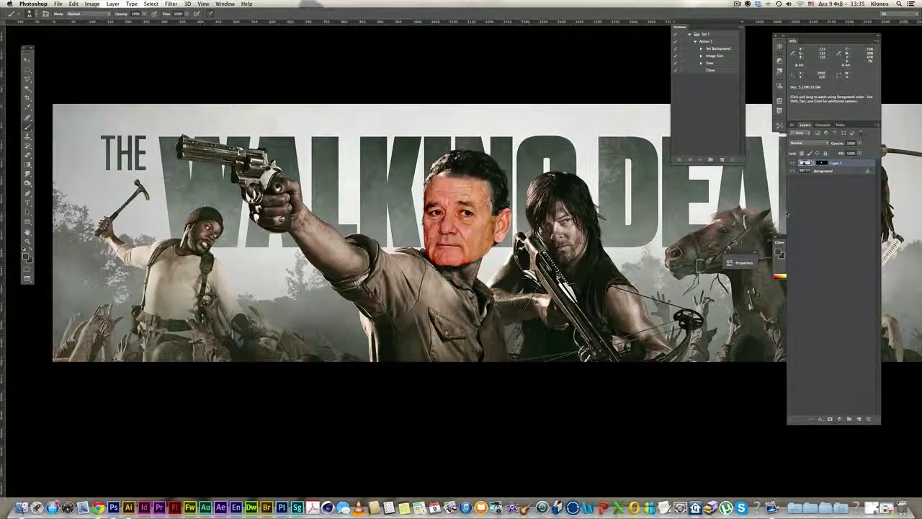
pyautogui.keyDown('super'); pyautogui.click(489, 207); pyautogui.keyUp('super')
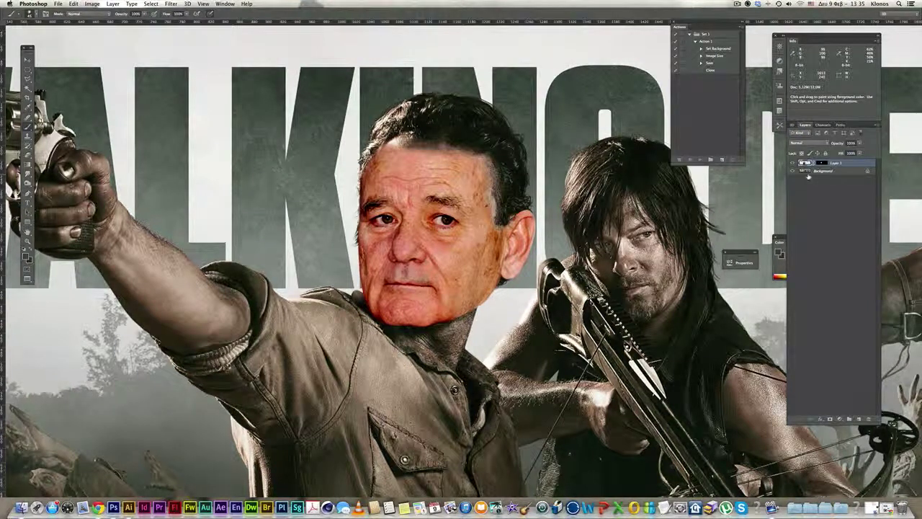
pyautogui.press('super+u')
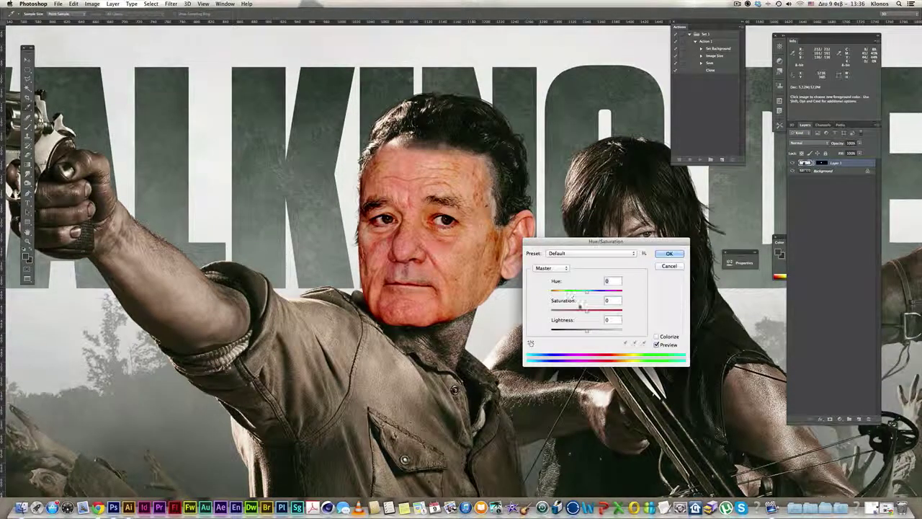
pyautogui.moveTo(595, 242); pyautogui.dragTo(603, 226)
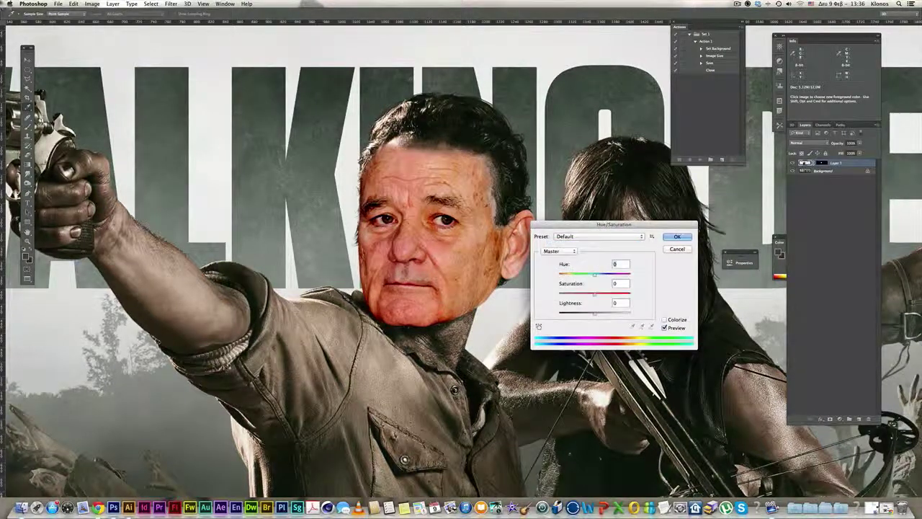
pyautogui.click(91, 4)
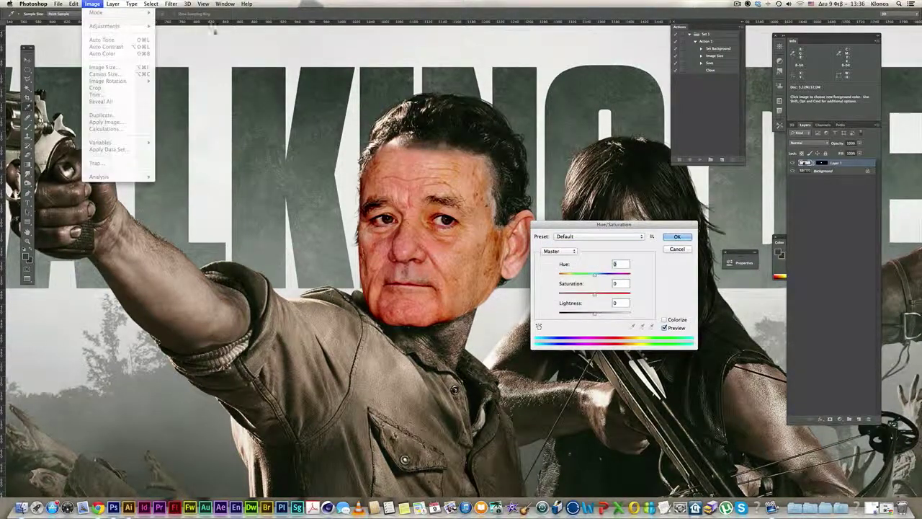
pyautogui.click(659, 257)
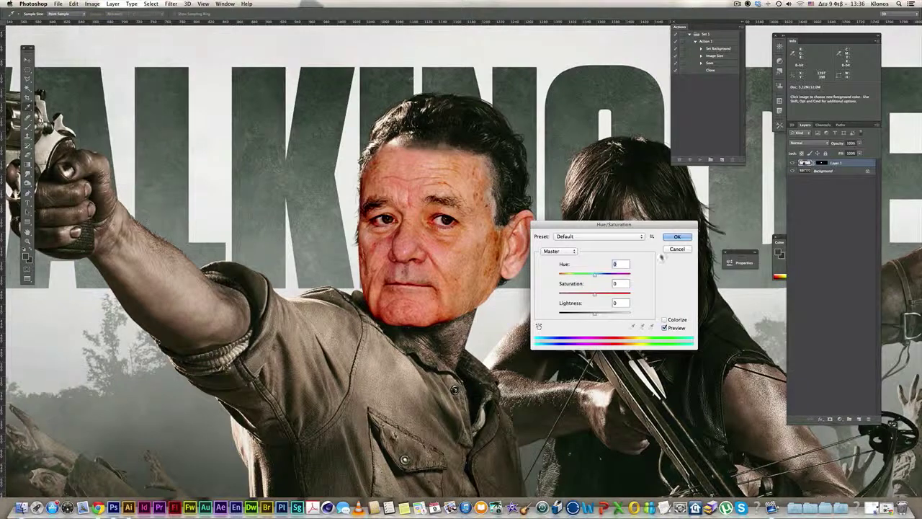
pyautogui.moveTo(595, 278); pyautogui.dragTo(600, 275)
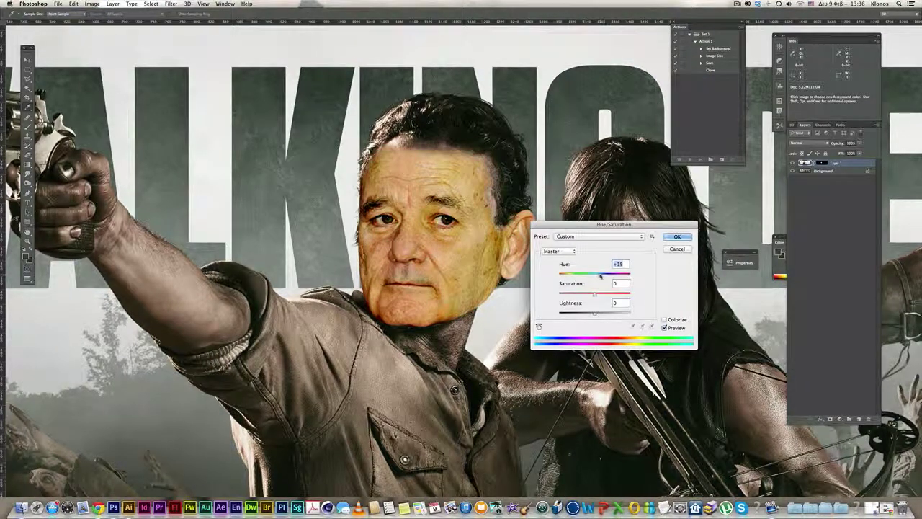
pyautogui.keyDown('alt'); pyautogui.click(497, 251); pyautogui.keyUp('alt')
pyautogui.keyDown('alt'); pyautogui.click(497, 250); pyautogui.keyUp('alt')
pyautogui.moveTo(490, 240); pyautogui.dragTo(415, 212)
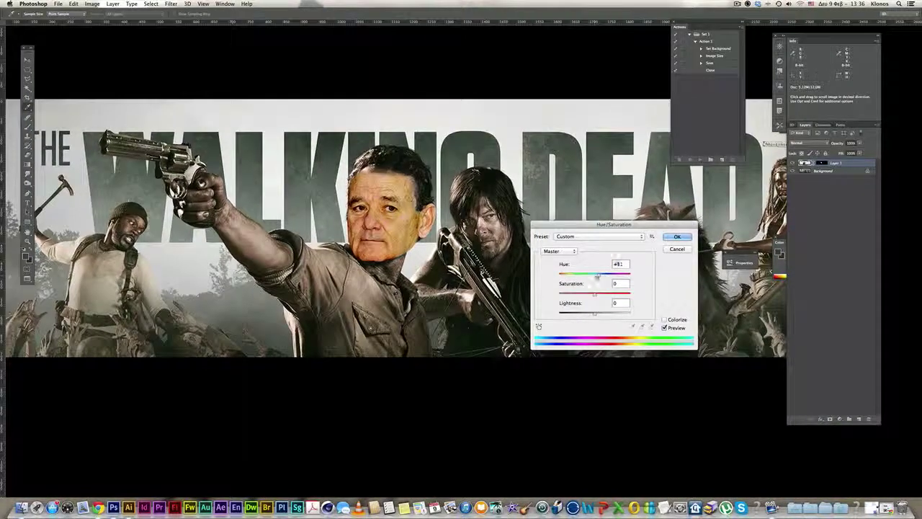
pyautogui.moveTo(597, 278)
pyautogui.mouseDown()
pyautogui.moveTo(606, 278)
pyautogui.moveTo(586, 277)
pyautogui.moveTo(601, 277)
pyautogui.mouseUp()
pyautogui.moveTo(594, 313); pyautogui.dragTo(595, 297)
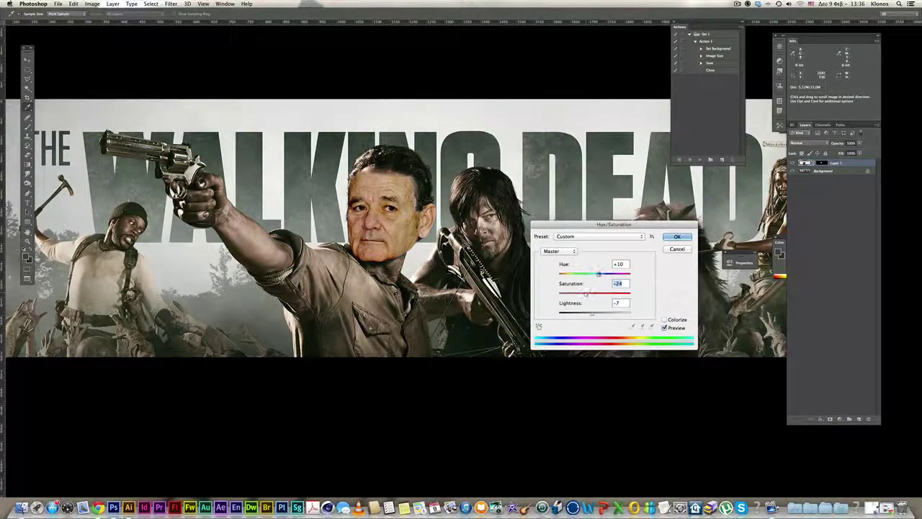
# Refine the face's Hue/Saturation adjustment to hue +4, saturation -41 and lightness -8, and apply it.
pyautogui.moveTo(597, 275)
pyautogui.mouseDown()
pyautogui.moveTo(615, 278)
pyautogui.moveTo(592, 278)
pyautogui.moveTo(600, 278)
pyautogui.mouseUp()
pyautogui.moveTo(594, 315); pyautogui.dragTo(582, 295)
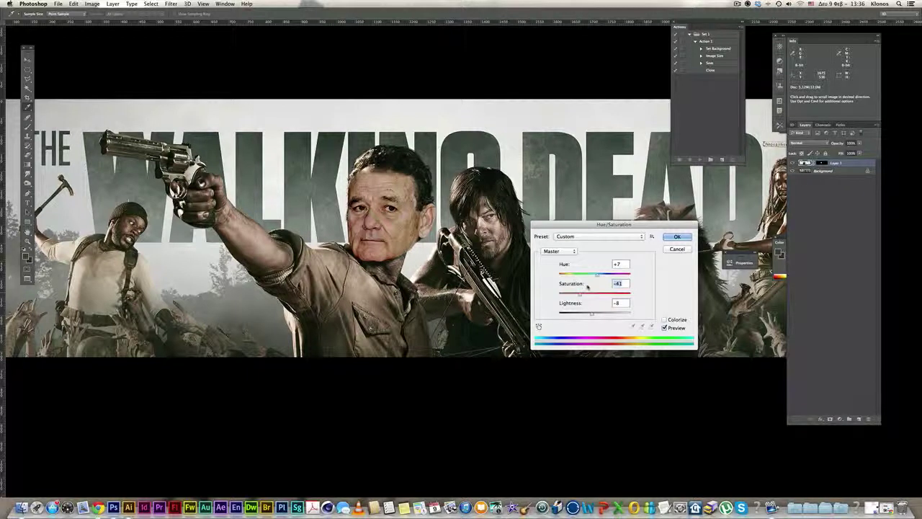
pyautogui.moveTo(596, 275); pyautogui.dragTo(595, 277)
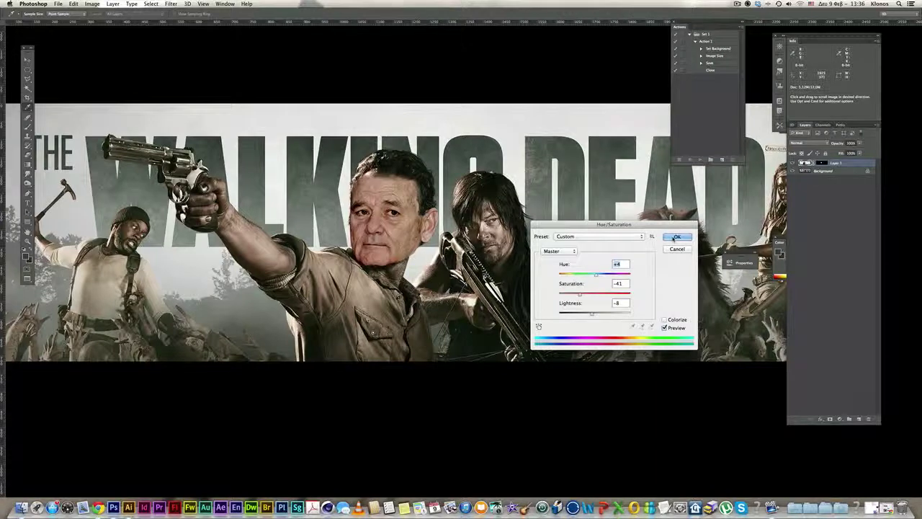
pyautogui.click(674, 239)
pyautogui.moveTo(743, 236); pyautogui.dragTo(762, 268)
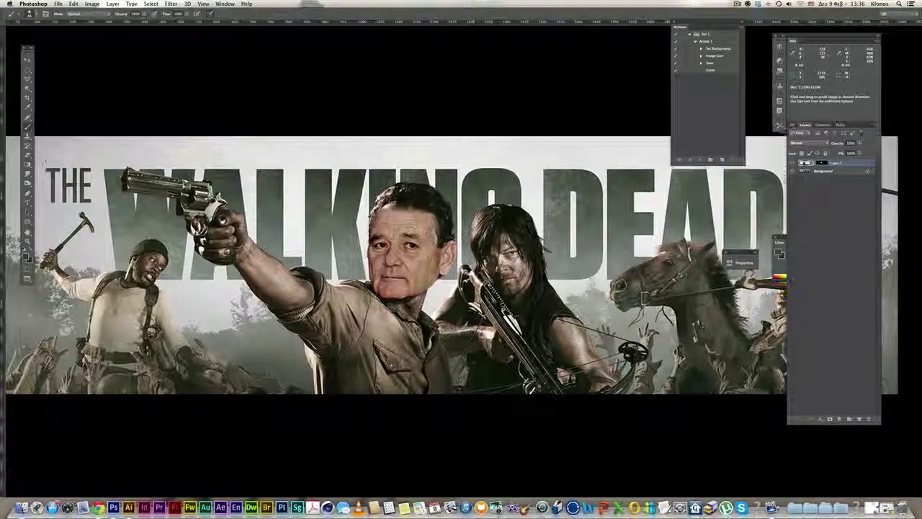
# Create a new group, place Layer 1 inside it, and mask the group with the face shape from Layer 1's mask.
pyautogui.press('super+plus')
pyautogui.moveTo(438, 273); pyautogui.dragTo(471, 272)
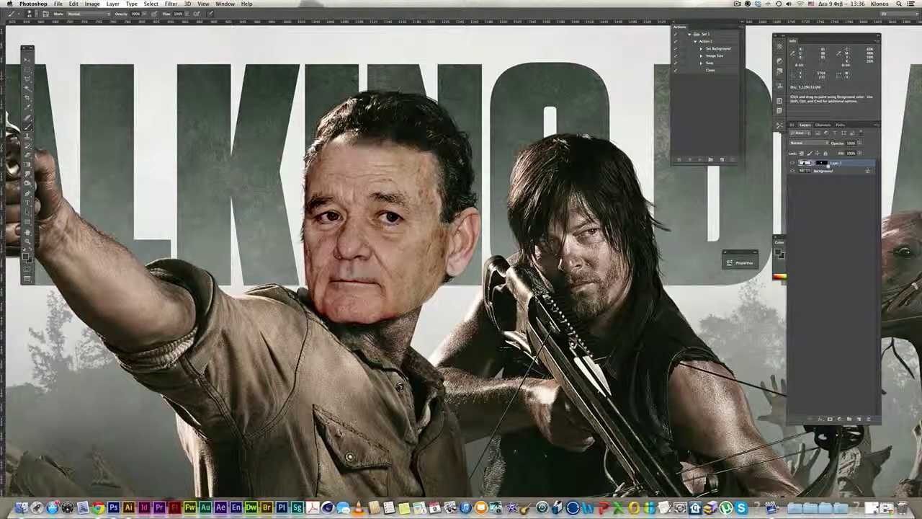
pyautogui.click(850, 419)
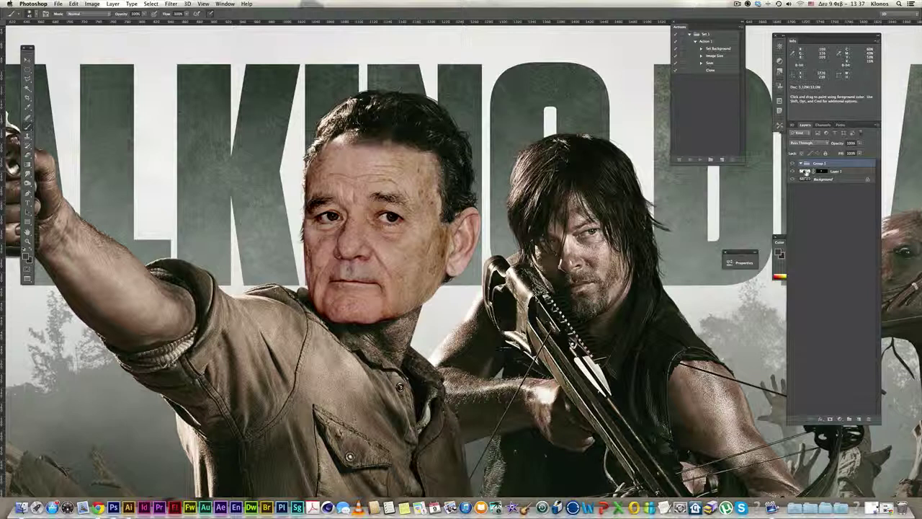
pyautogui.click(807, 171)
pyautogui.keyDown('super'); pyautogui.click(828, 173); pyautogui.keyUp('super')
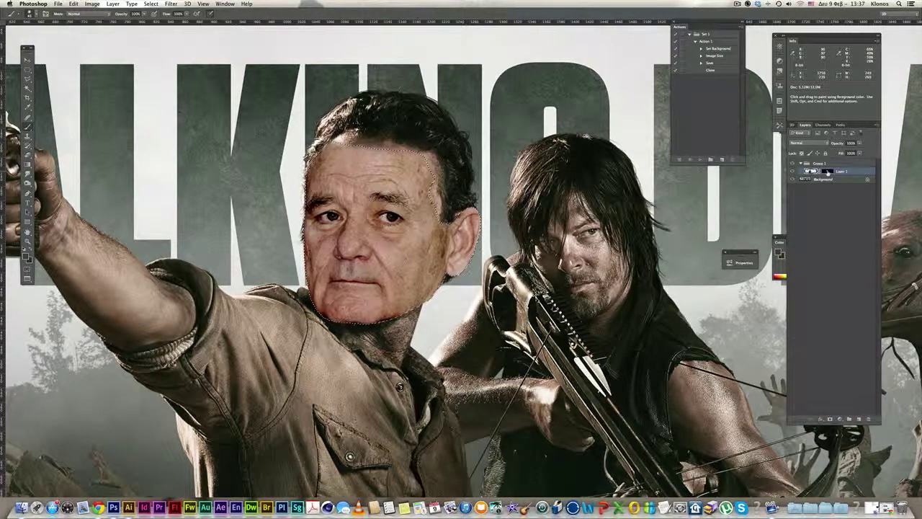
pyautogui.click(821, 163)
pyautogui.click(829, 418)
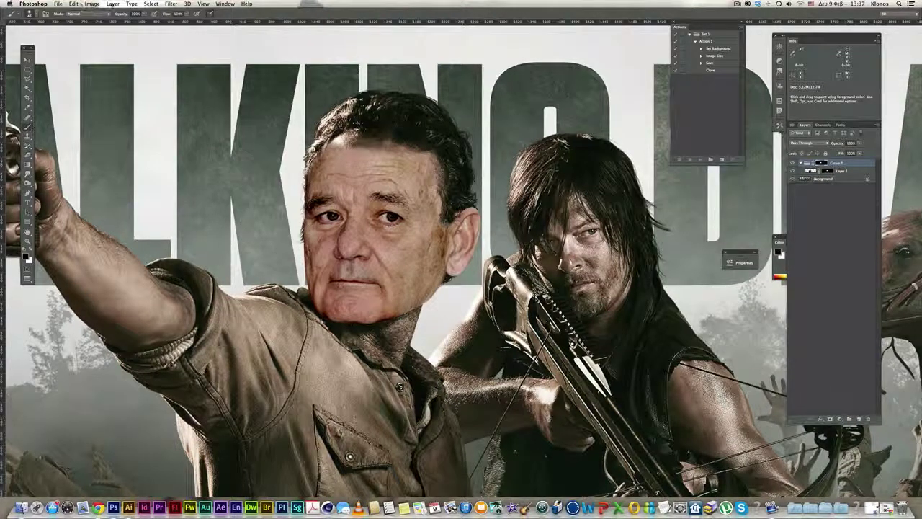
# Add a Curves adjustment layer above Layer 1 in the group, moving the black point to an input of about 45.
pyautogui.click(112, 4)
pyautogui.moveTo(119, 12)
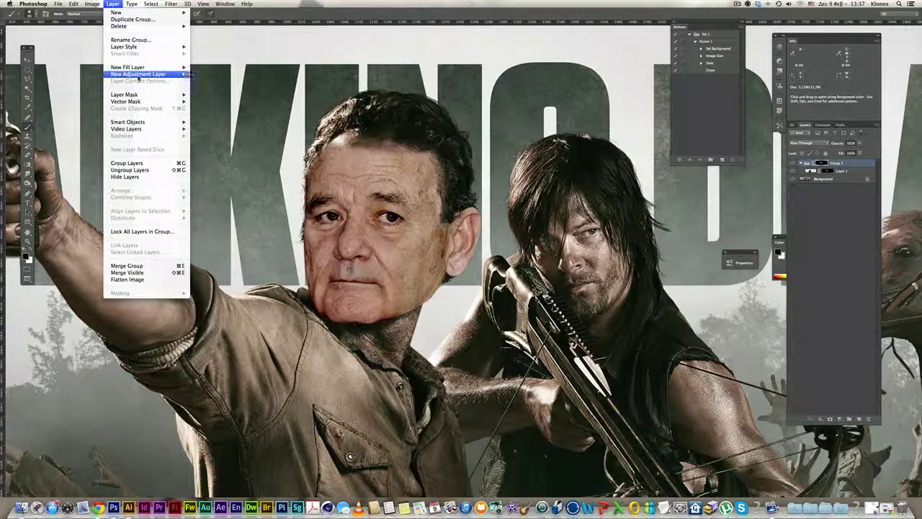
pyautogui.moveTo(144, 75)
pyautogui.click(215, 88)
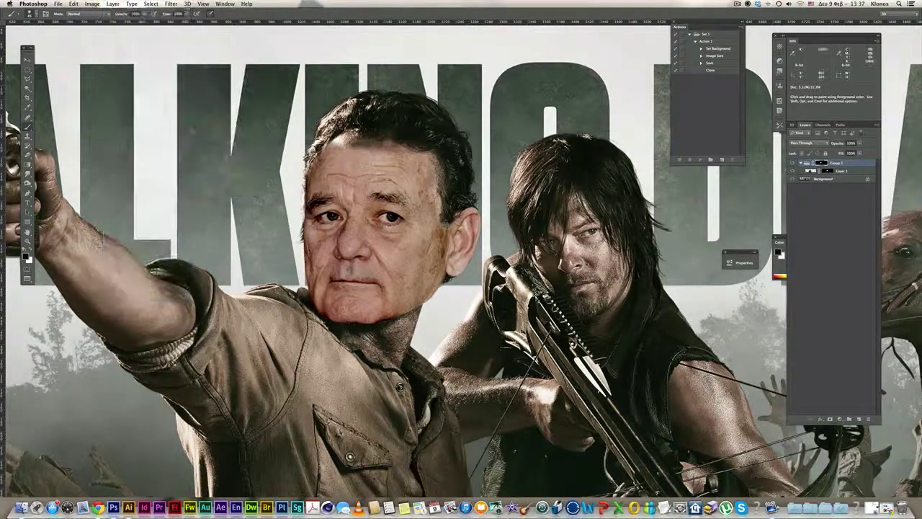
pyautogui.click(521, 228)
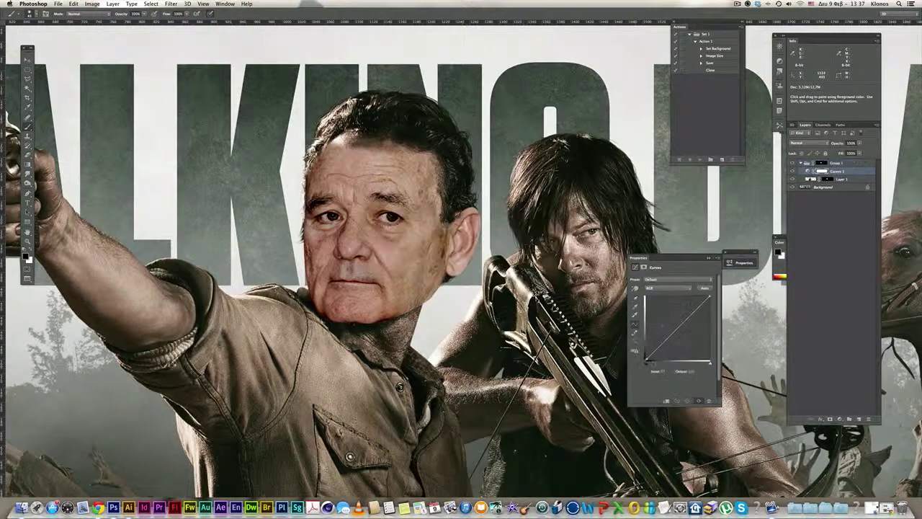
pyautogui.moveTo(646, 362); pyautogui.dragTo(656, 361)
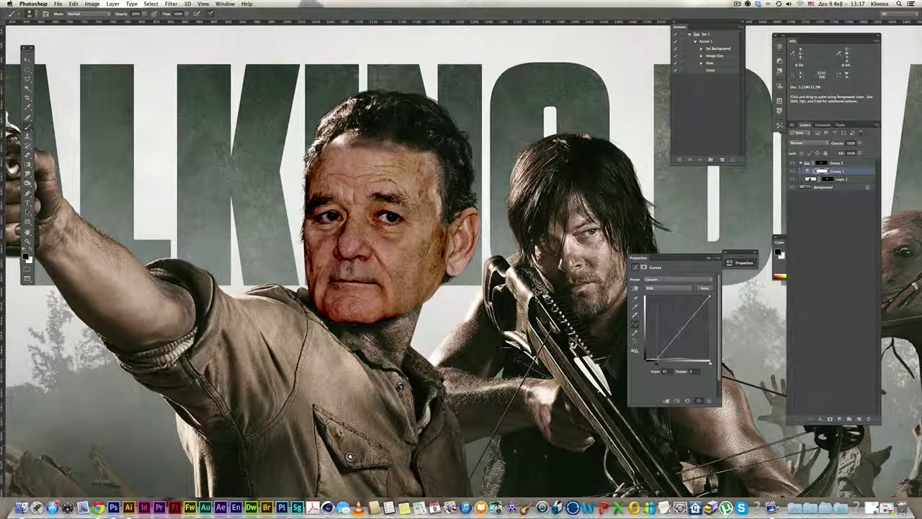
pyautogui.moveTo(705, 296); pyautogui.dragTo(707, 296)
pyautogui.click(709, 258)
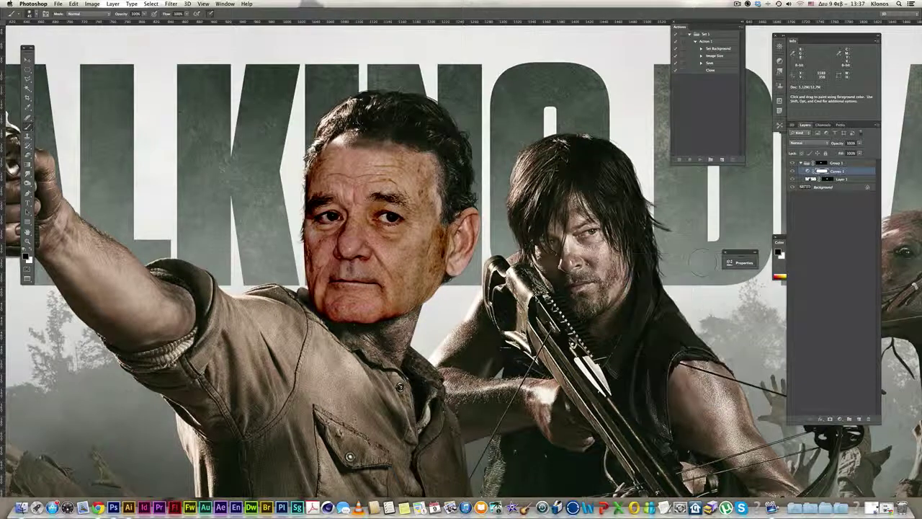
# Load Layer 1's mask as a selection, fill it on a new layer above Curves 1 with a sampled brownish skin tone, and deselect.
pyautogui.scroll(-1, 756, 224)
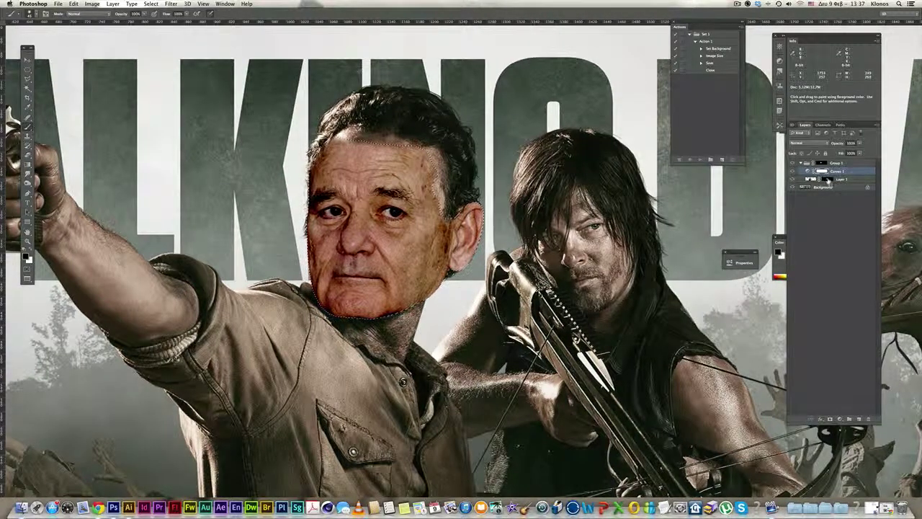
pyautogui.click(838, 171)
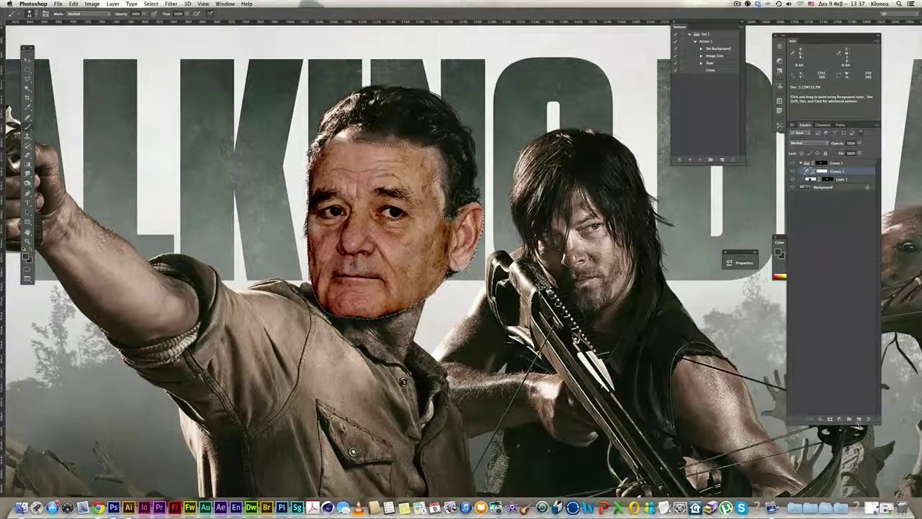
pyautogui.click(859, 419)
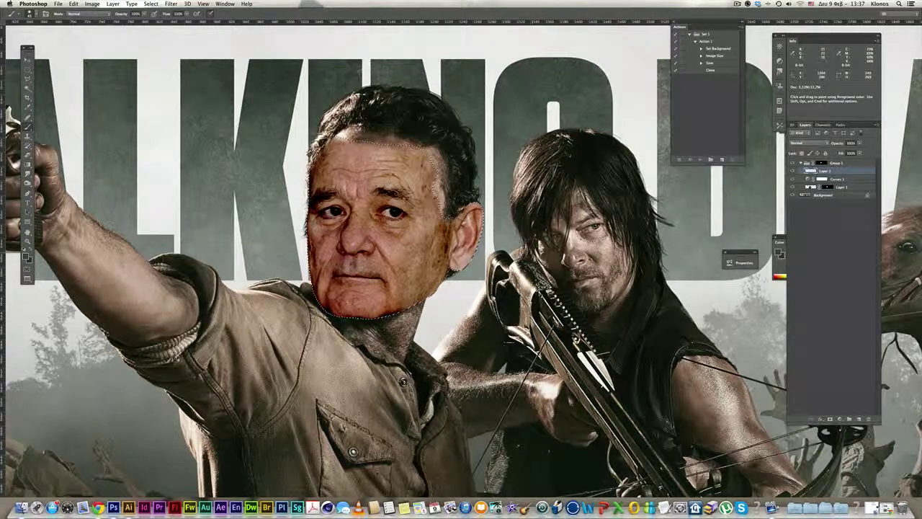
pyautogui.press('i')
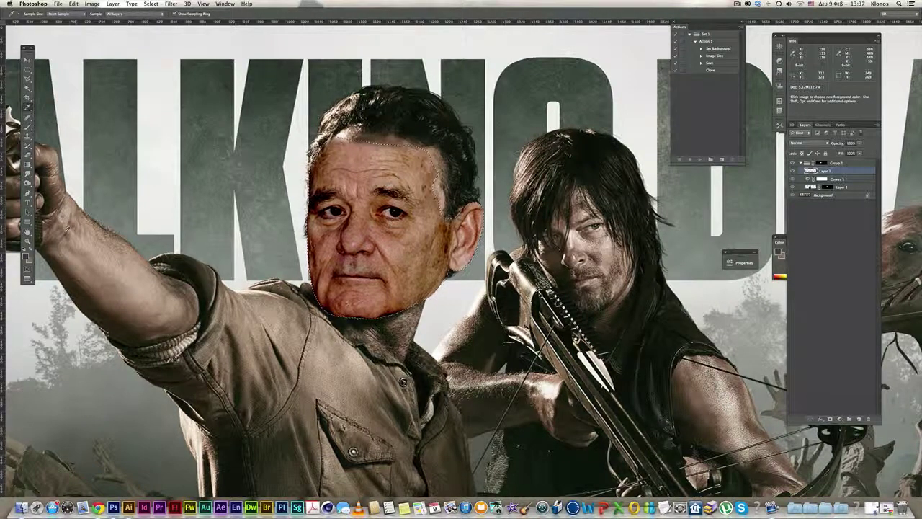
pyautogui.click(139, 229)
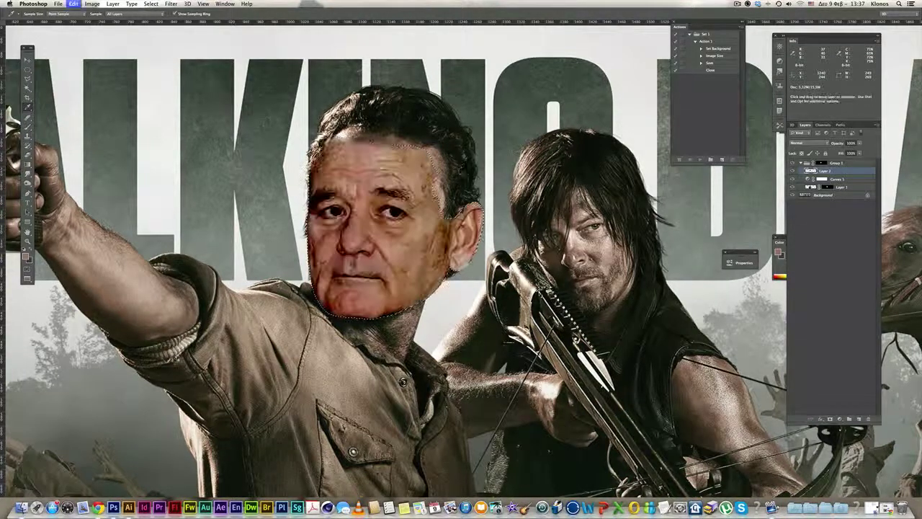
pyautogui.press('super+BackSpace')
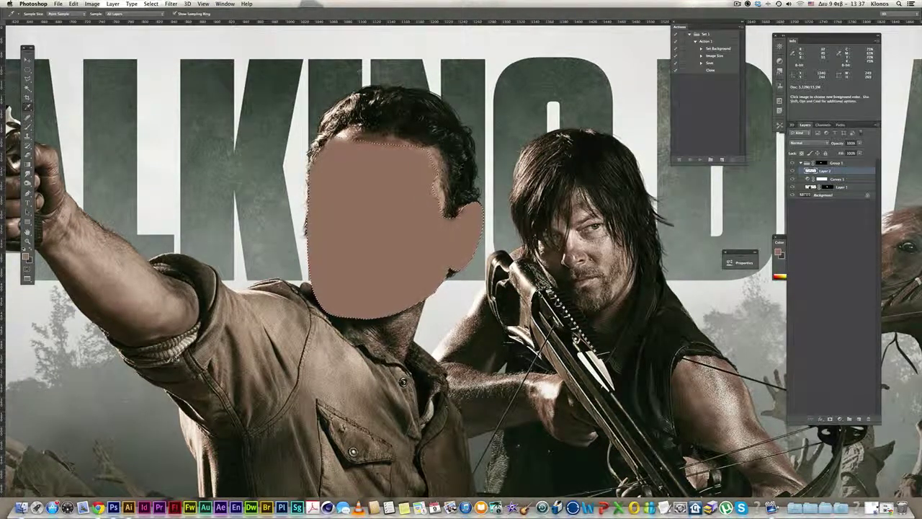
pyautogui.press('super+d')
# Set Layer 2's blend mode to Color and reduce its opacity to roughly half.
pyautogui.click(801, 143)
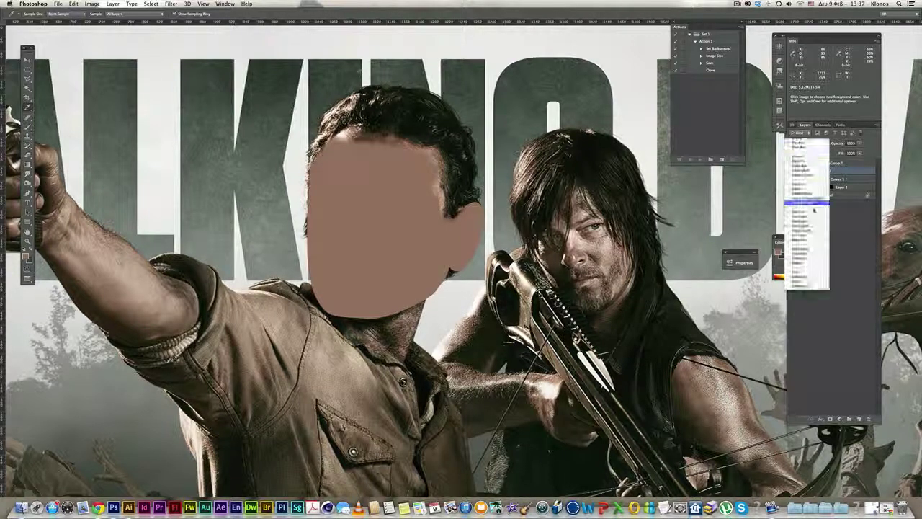
pyautogui.click(805, 280)
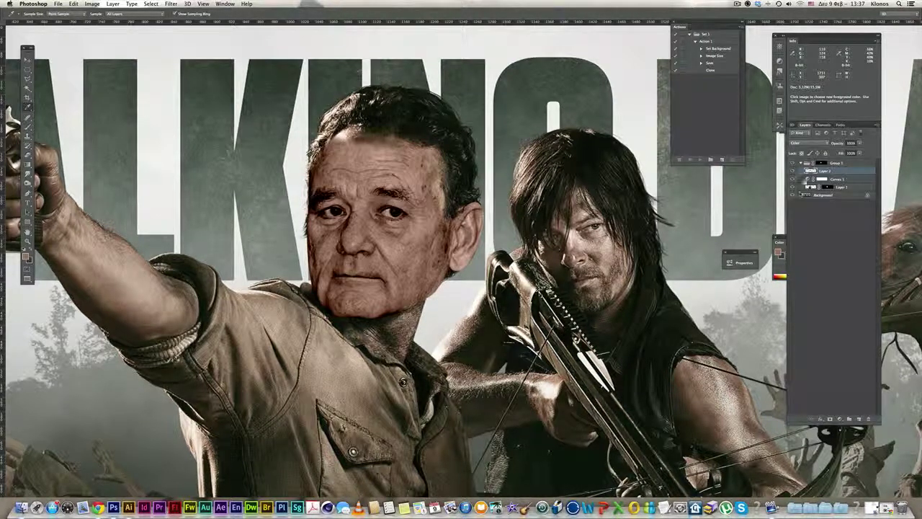
pyautogui.click(858, 144)
pyautogui.moveTo(847, 152); pyautogui.dragTo(846, 152)
pyautogui.keyDown('alt'); pyautogui.click(541, 213); pyautogui.keyUp('alt')
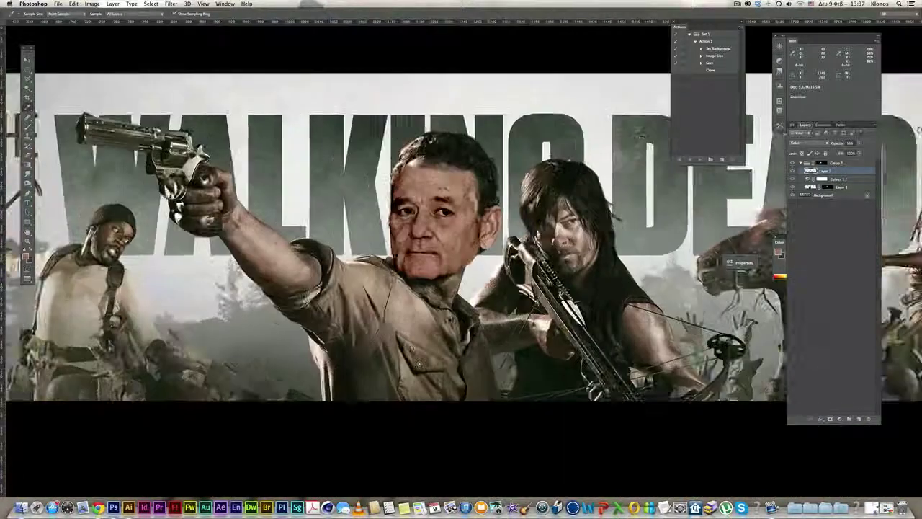
pyautogui.keyDown('alt'); pyautogui.click(541, 212); pyautogui.keyUp('alt')
pyautogui.moveTo(558, 204); pyautogui.dragTo(543, 205)
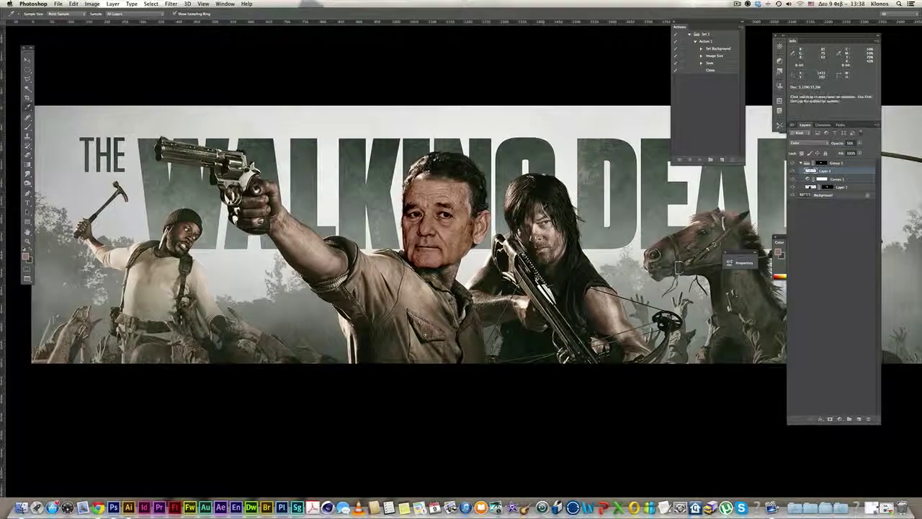
# Apply a Hue/Saturation adjustment to Layer 2 with hue -2 and lightness +12.
pyautogui.press('super+u')
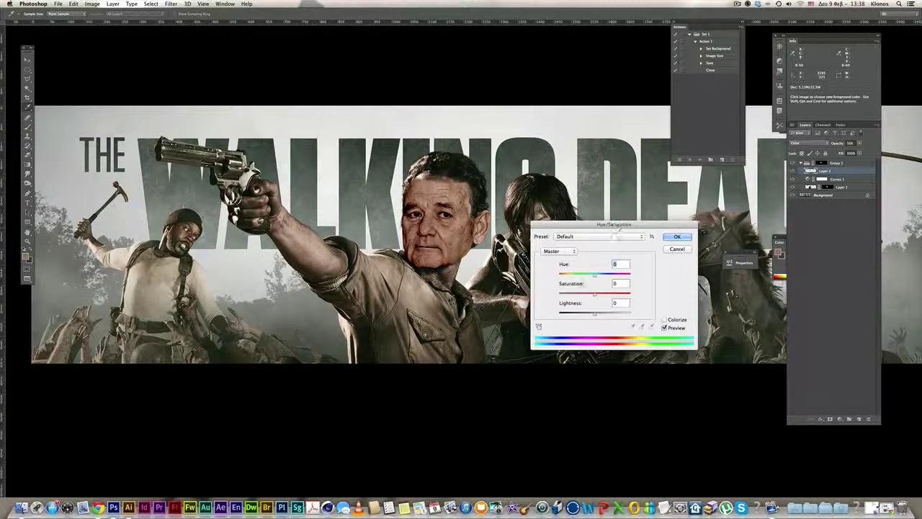
pyautogui.moveTo(592, 276); pyautogui.dragTo(597, 275)
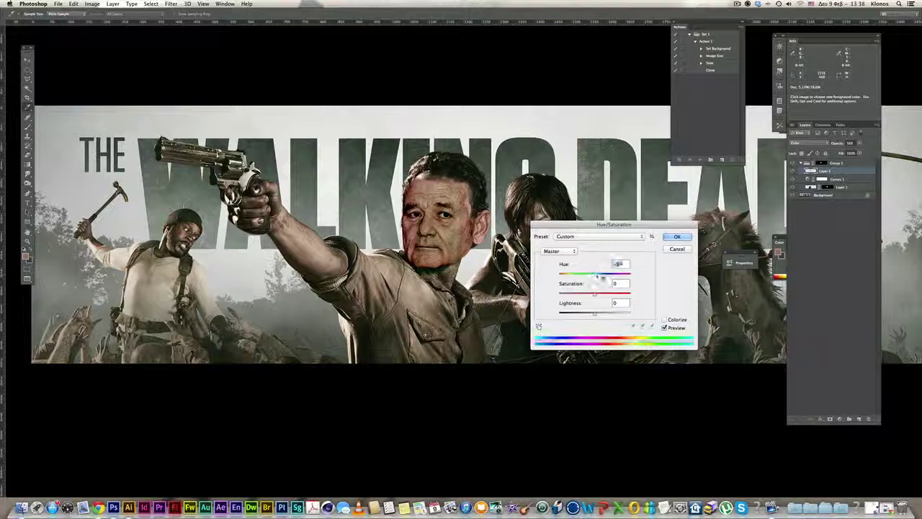
pyautogui.moveTo(590, 224); pyautogui.dragTo(560, 262)
pyautogui.moveTo(567, 311); pyautogui.dragTo(564, 311)
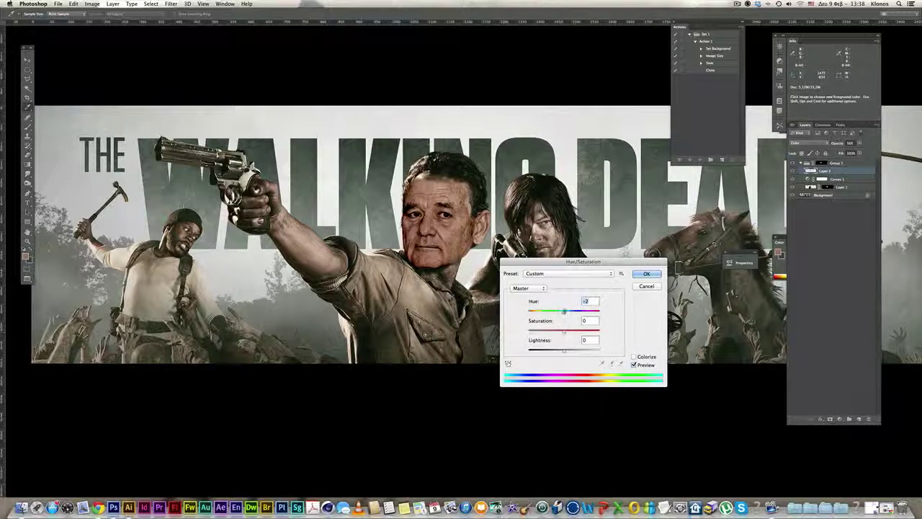
pyautogui.moveTo(566, 351); pyautogui.dragTo(567, 351)
pyautogui.moveTo(555, 315); pyautogui.dragTo(564, 315)
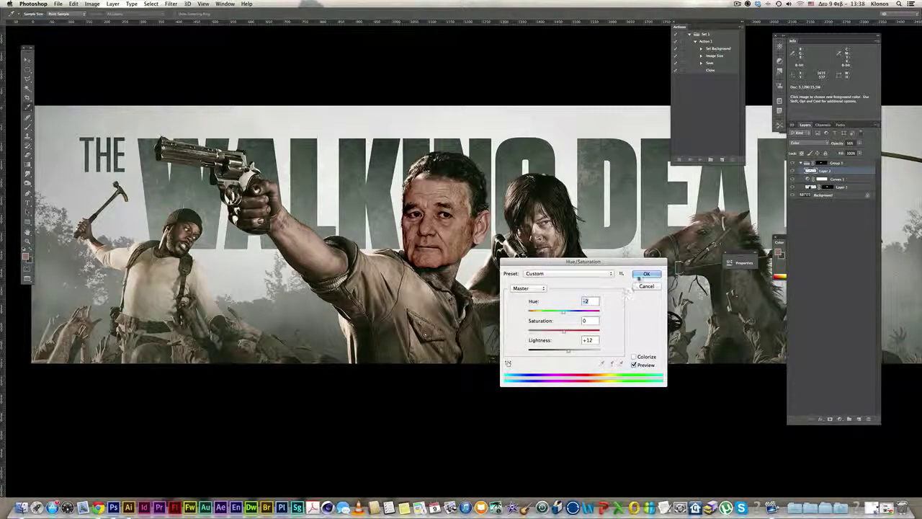
pyautogui.click(646, 274)
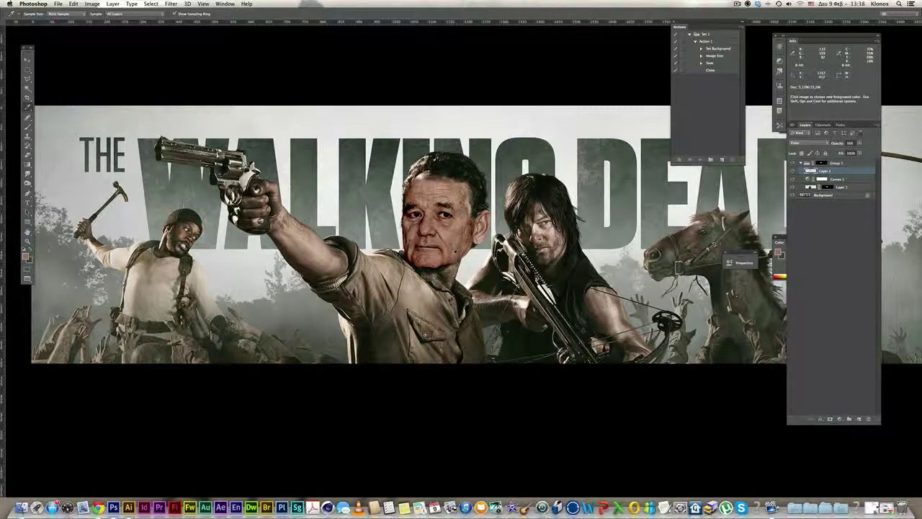
# Compare the face with and without the Curves 1 adjustment, leaving the adjustment visible.
pyautogui.click(792, 180)
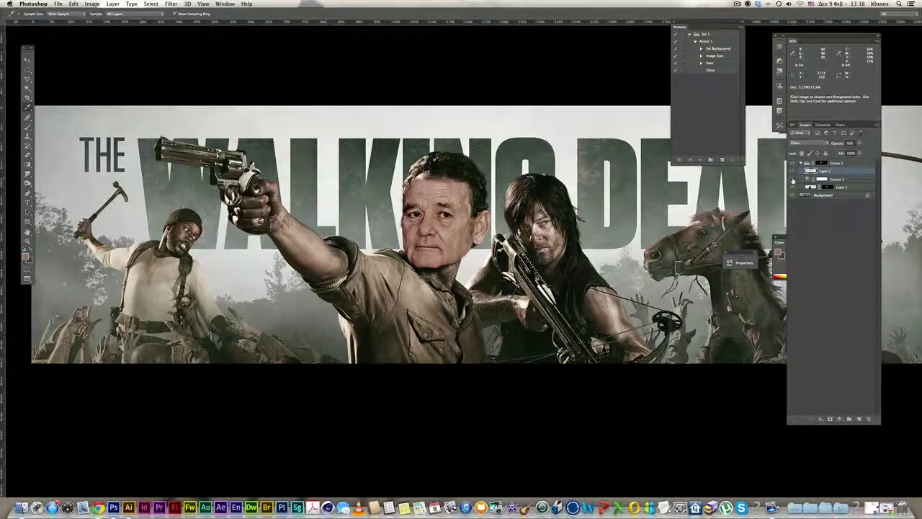
pyautogui.click(793, 179)
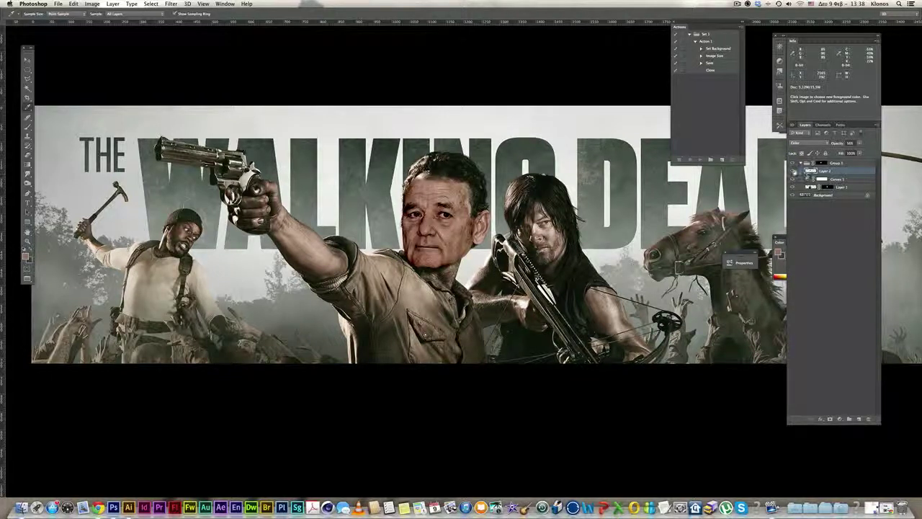
pyautogui.click(835, 178)
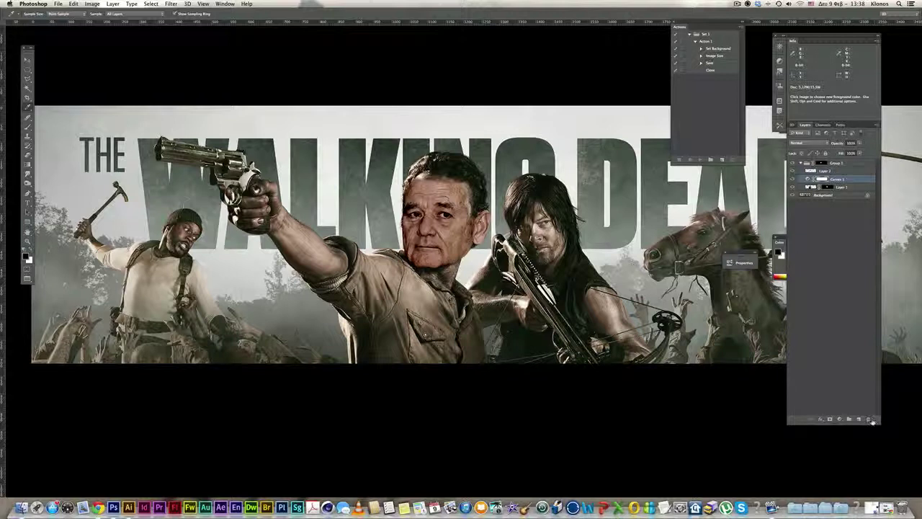
# Load the face shape as a selection and duplicate Layer 2.
pyautogui.keyDown('super'); pyautogui.click(811, 172); pyautogui.keyUp('super')
pyautogui.click(839, 171)
pyautogui.moveTo(828, 357); pyautogui.dragTo(859, 419)
# Lock the original Layer 2's transparent pixels, fill it with a neutral default colour, deselect, and lower its opacity to about 20%.
pyautogui.click(833, 180)
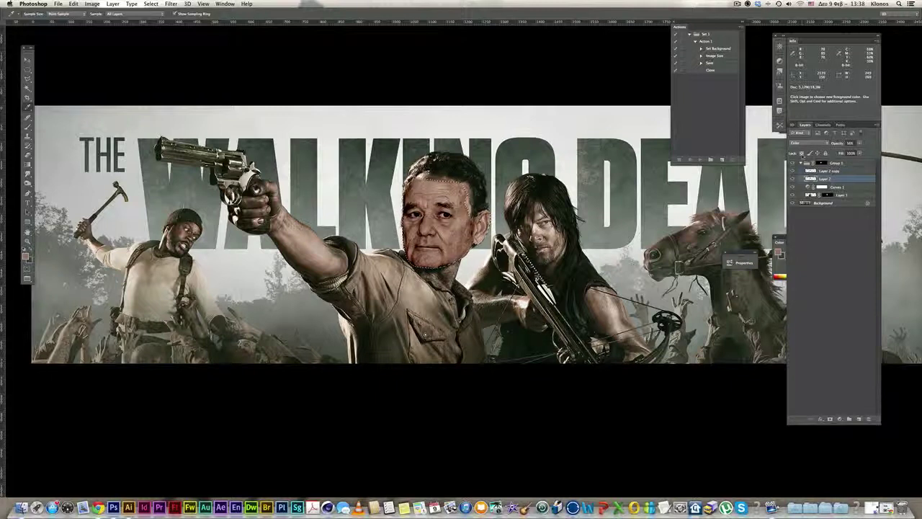
pyautogui.press('d')
pyautogui.click(802, 155)
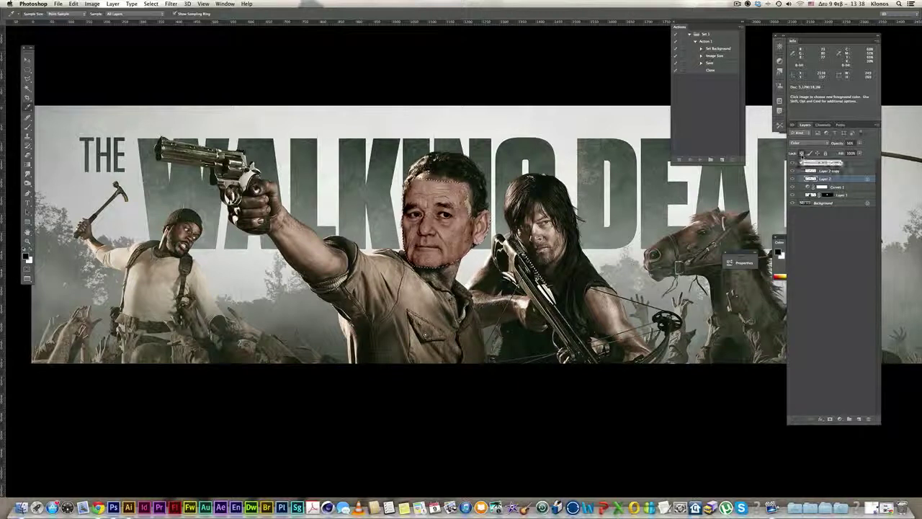
pyautogui.press('super+d')
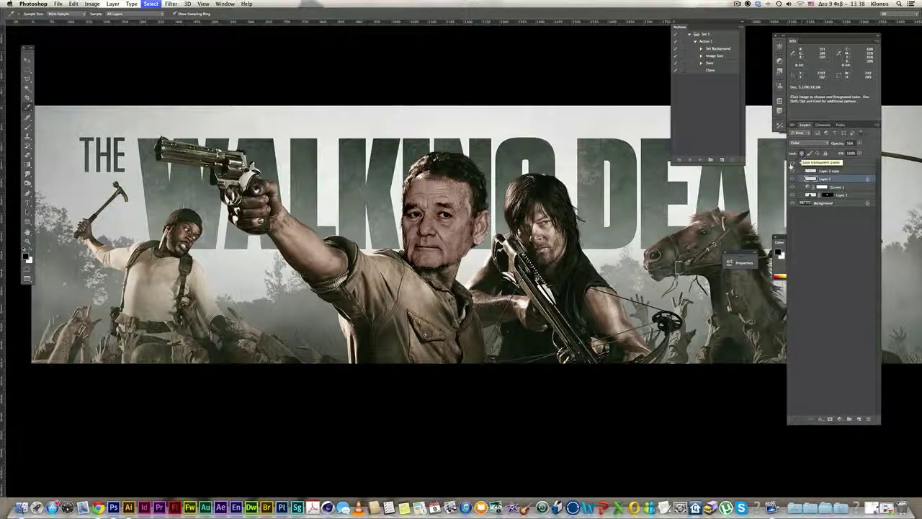
pyautogui.click(859, 145)
pyautogui.moveTo(849, 152); pyautogui.dragTo(847, 152)
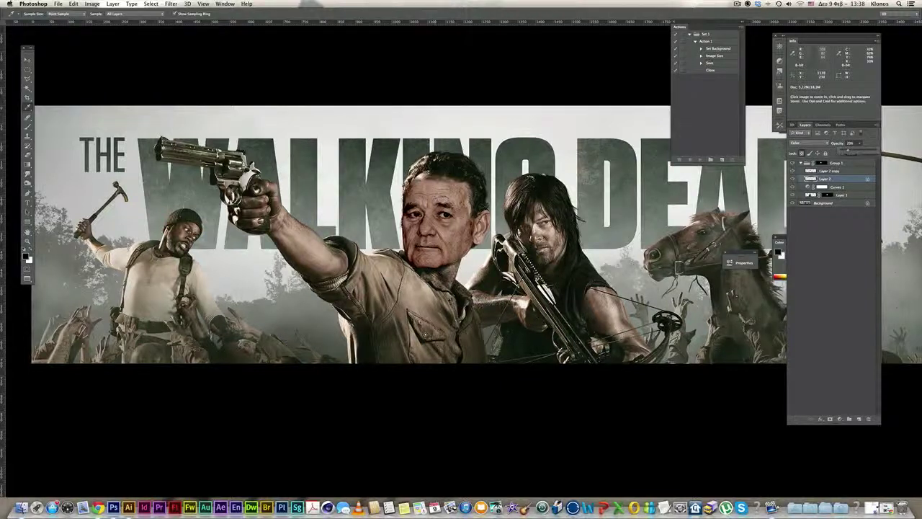
# Duplicate Layer 1 and move the copy to the top of Group 1, above Layer 2 copy.
pyautogui.keyDown('super'); pyautogui.click(449, 230); pyautogui.keyUp('super')
pyautogui.press('i')
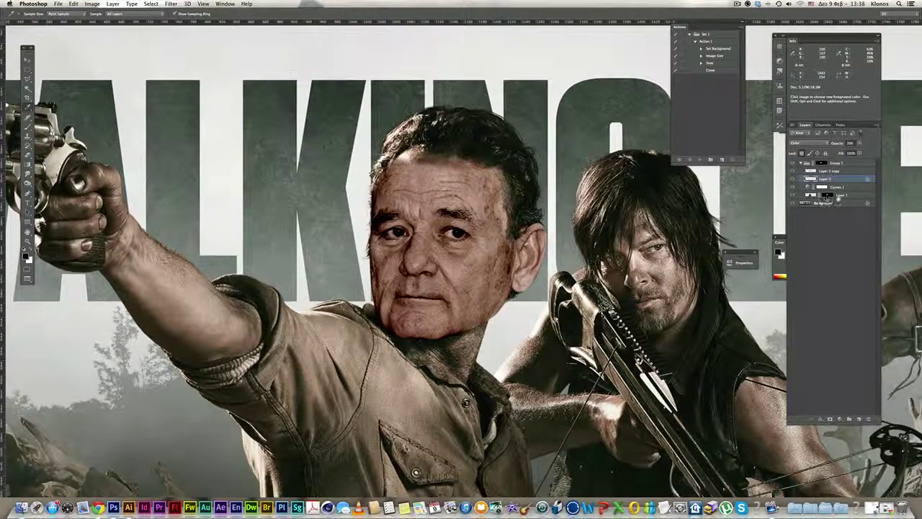
pyautogui.click(844, 195)
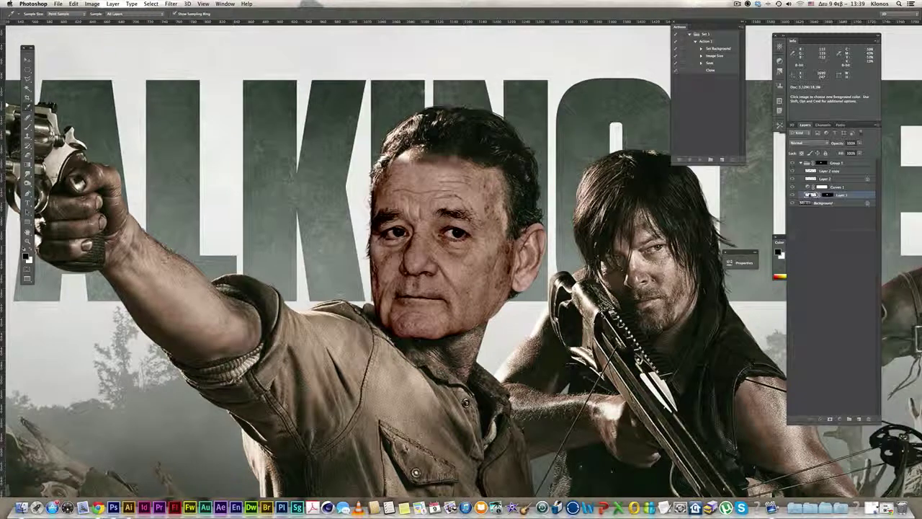
pyautogui.moveTo(865, 415); pyautogui.dragTo(859, 419)
pyautogui.moveTo(846, 196); pyautogui.dragTo(842, 171)
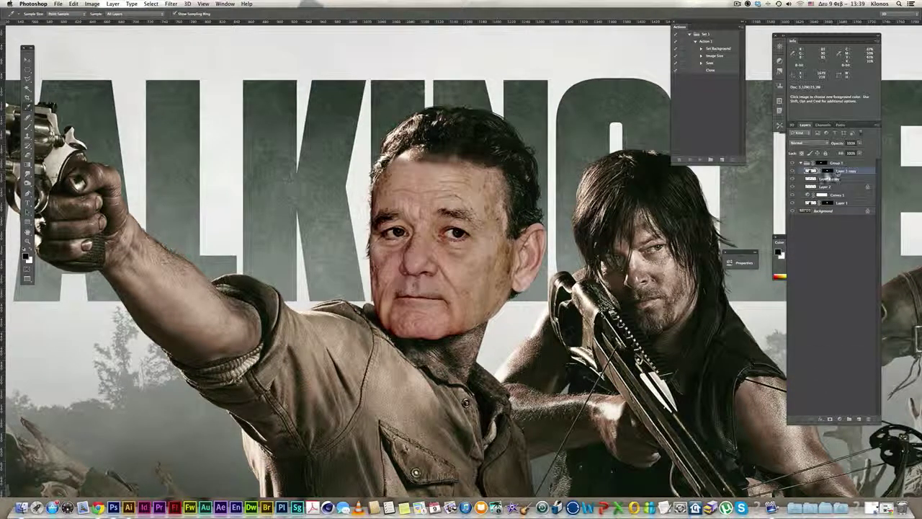
# Desaturate Layer 1 copy to grey with Hue/Saturation.
pyautogui.press('super+u')
pyautogui.moveTo(564, 332); pyautogui.dragTo(513, 323)
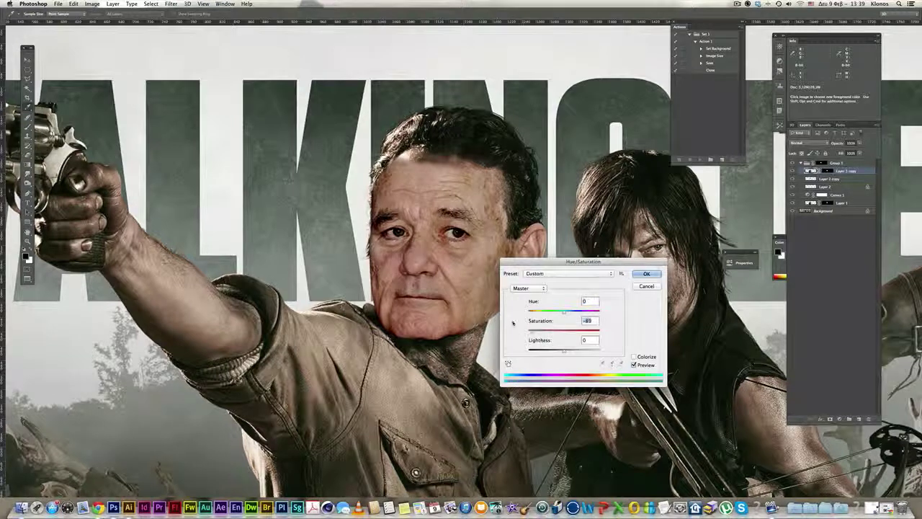
pyautogui.click(639, 277)
# Apply Curves to Layer 1 copy for an almost pure black-and-white face, moving the black point to about 114 and lowering the white point.
pyautogui.press('super+m')
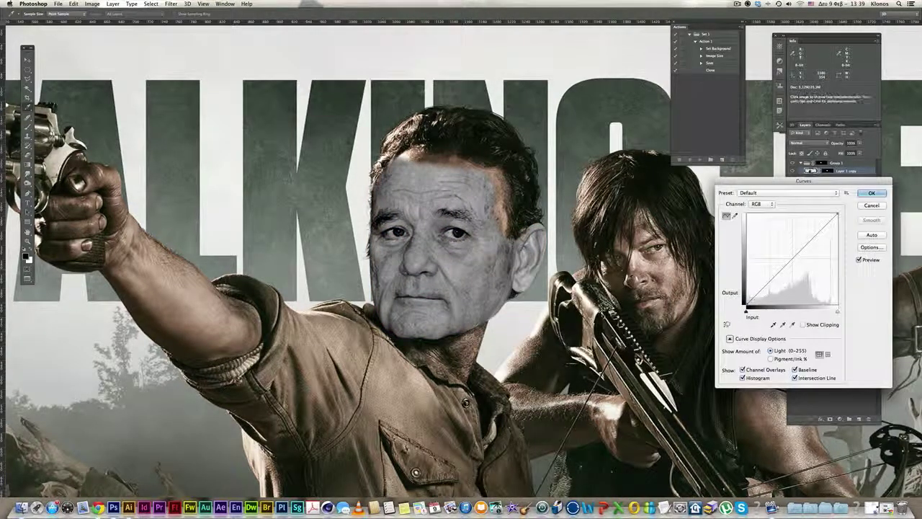
pyautogui.moveTo(747, 310); pyautogui.dragTo(764, 311)
pyautogui.moveTo(835, 217); pyautogui.dragTo(817, 216)
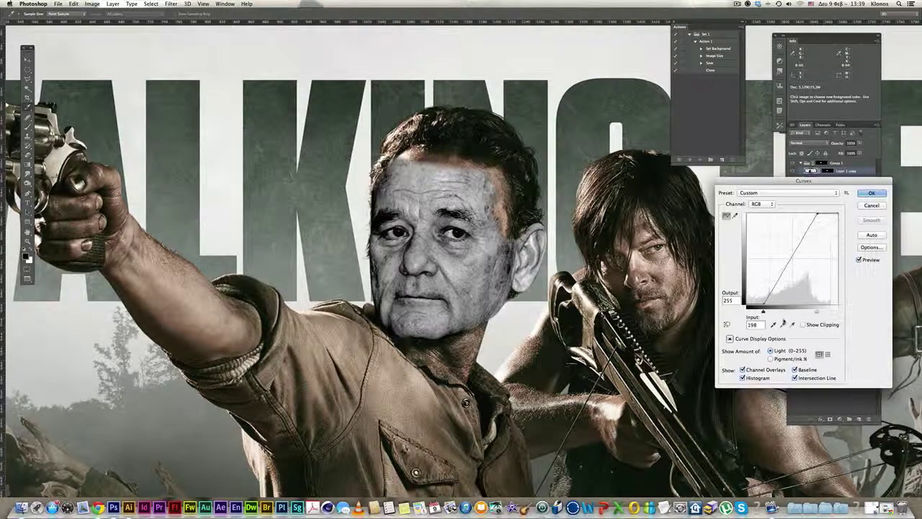
pyautogui.moveTo(764, 311); pyautogui.dragTo(787, 311)
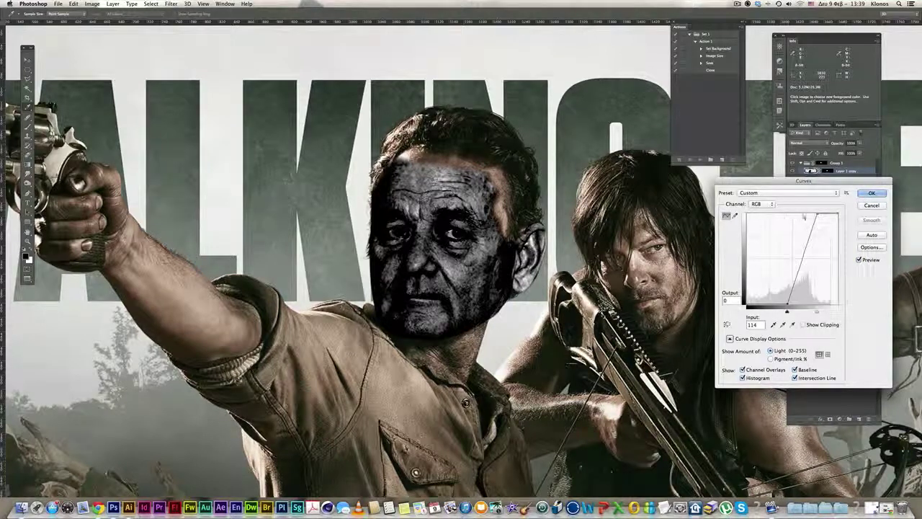
pyautogui.moveTo(816, 214); pyautogui.dragTo(803, 215)
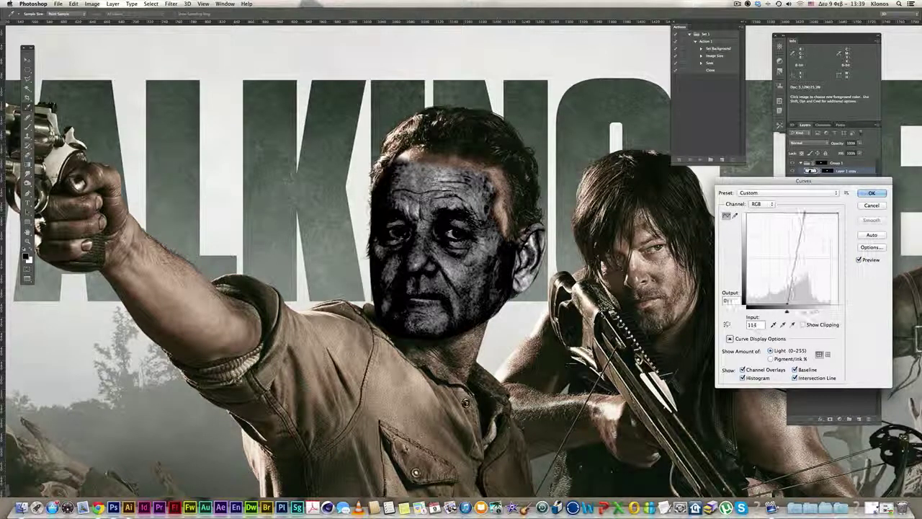
pyautogui.click(872, 193)
# Select the face's white highlights with Color Range, sampling the bright forehead and raising the fuzziness.
pyautogui.click(151, 4)
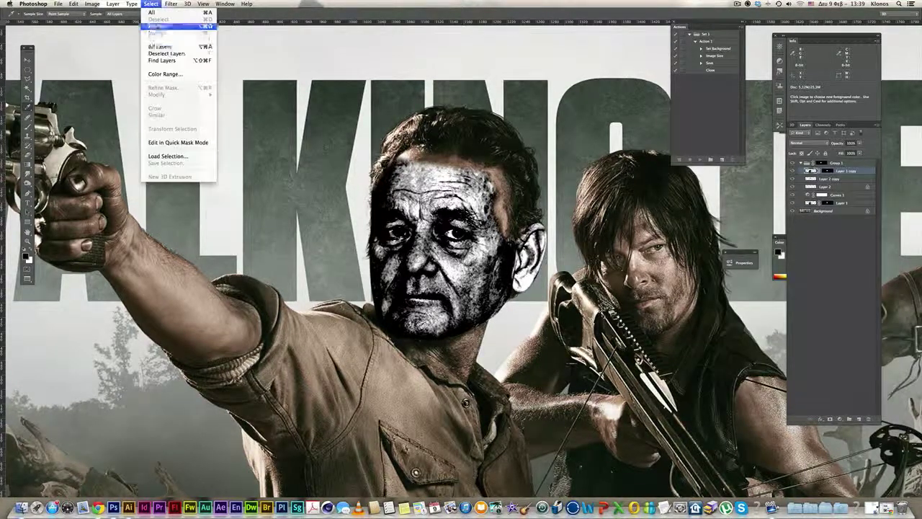
pyautogui.click(167, 75)
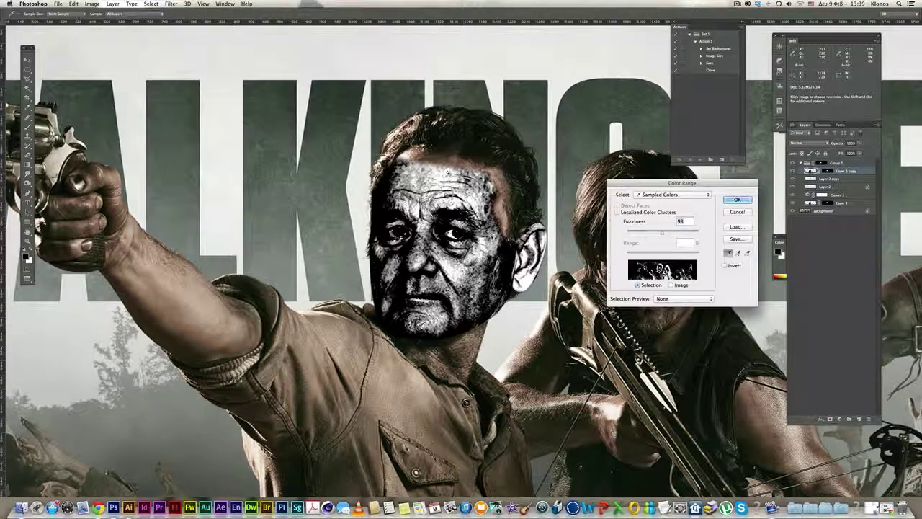
pyautogui.click(442, 178)
pyautogui.moveTo(662, 232); pyautogui.dragTo(680, 232)
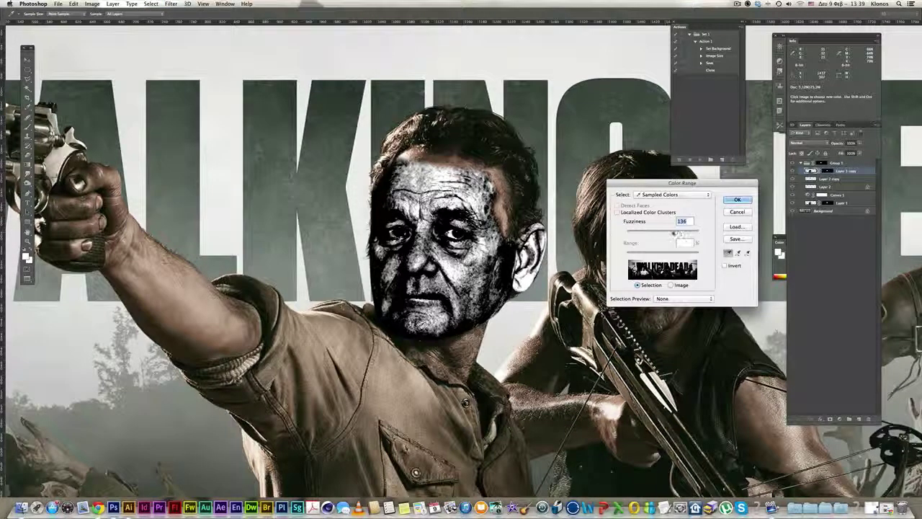
pyautogui.click(737, 199)
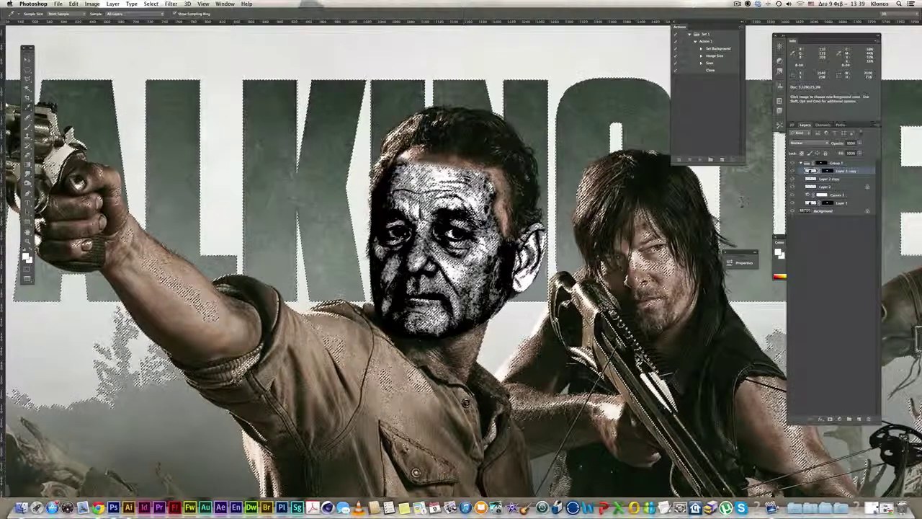
# Fill the highlight selection with white on a new layer, deselect, and delete Layer 1 copy.
pyautogui.click(859, 420)
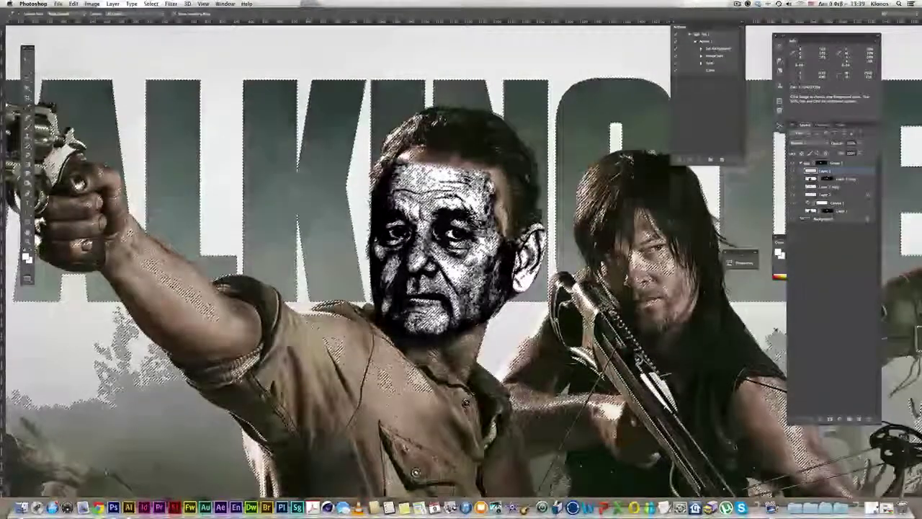
pyautogui.press('super+d')
pyautogui.click(847, 181)
pyautogui.doubleClick(847, 181)
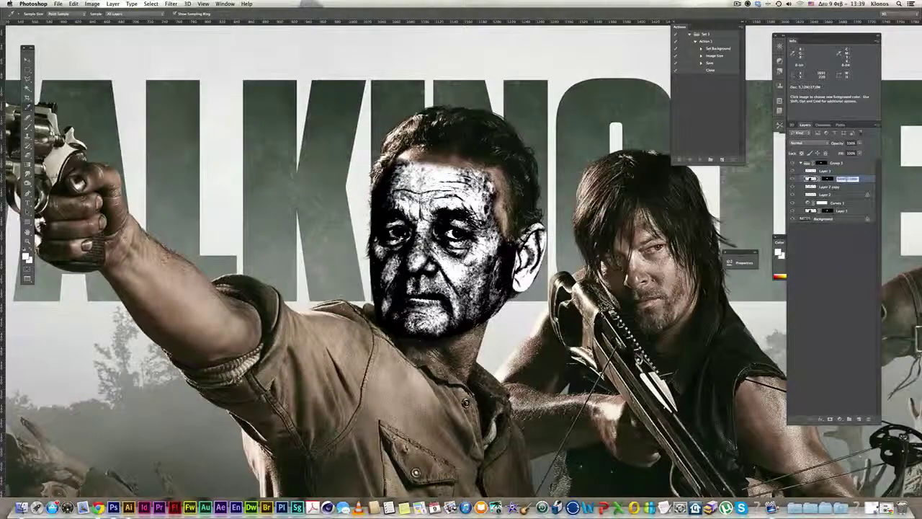
pyautogui.click(865, 181)
pyautogui.moveTo(864, 179); pyautogui.dragTo(868, 419)
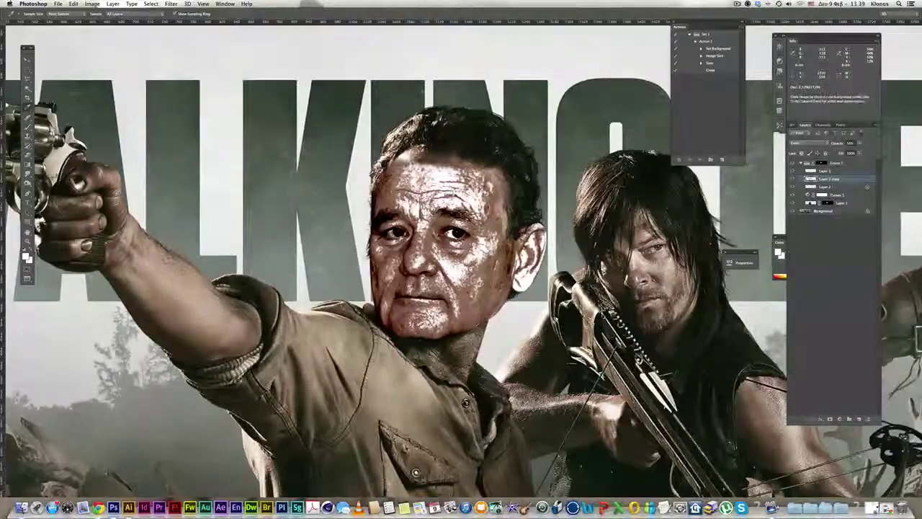
# Try Overlay on the white highlights in Layer 3, and set the layer's blend mode to Soft Light.
pyautogui.keyDown('alt'); pyautogui.click(597, 278); pyautogui.keyUp('alt')
pyautogui.moveTo(597, 278); pyautogui.dragTo(553, 269)
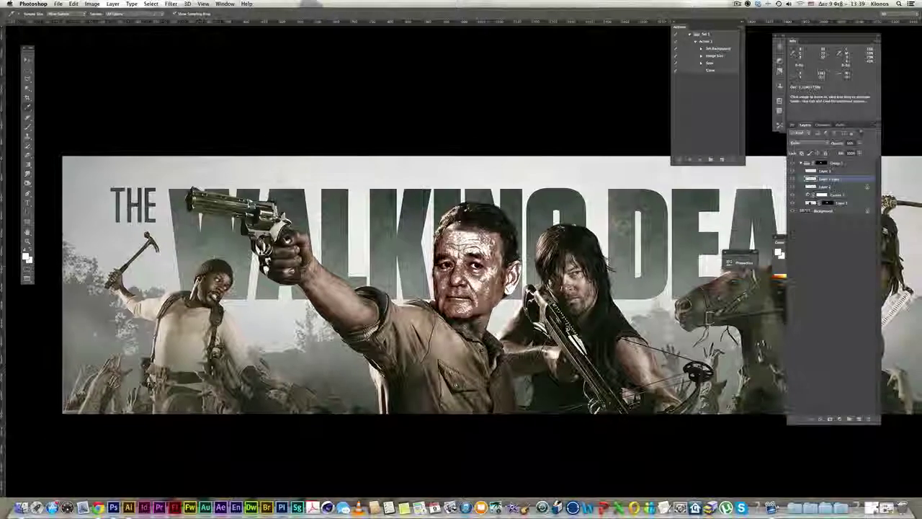
pyautogui.click(854, 170)
pyautogui.click(801, 146)
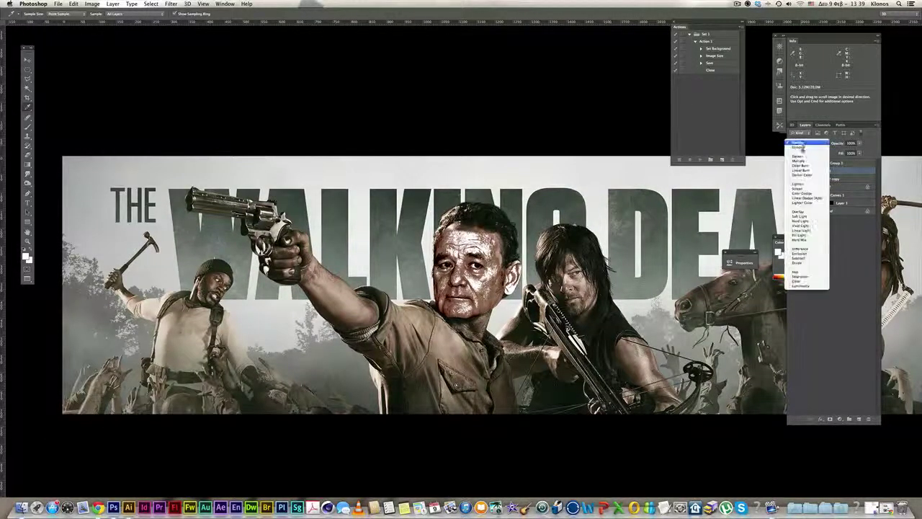
pyautogui.click(803, 215)
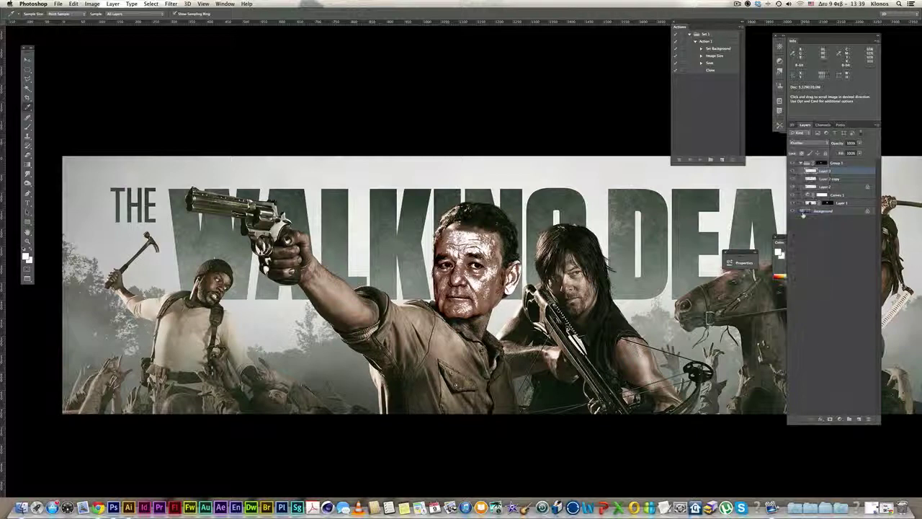
pyautogui.click(811, 144)
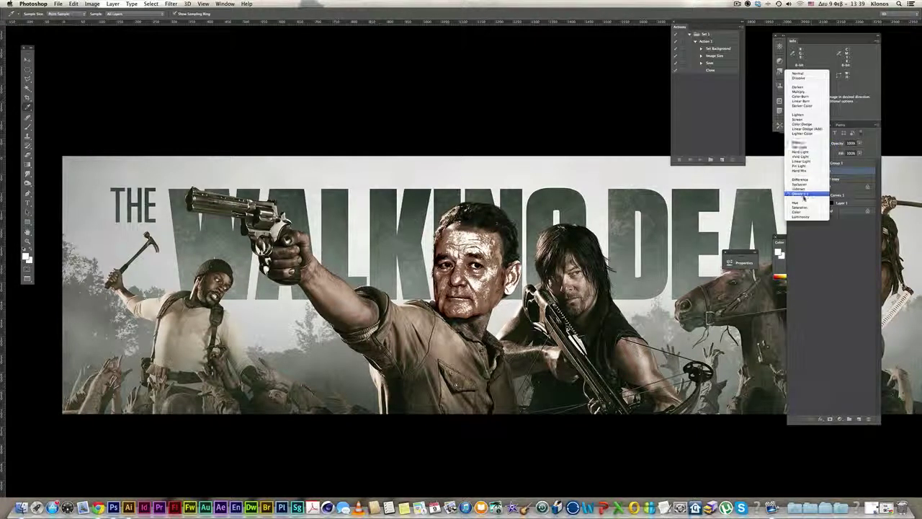
pyautogui.click(803, 151)
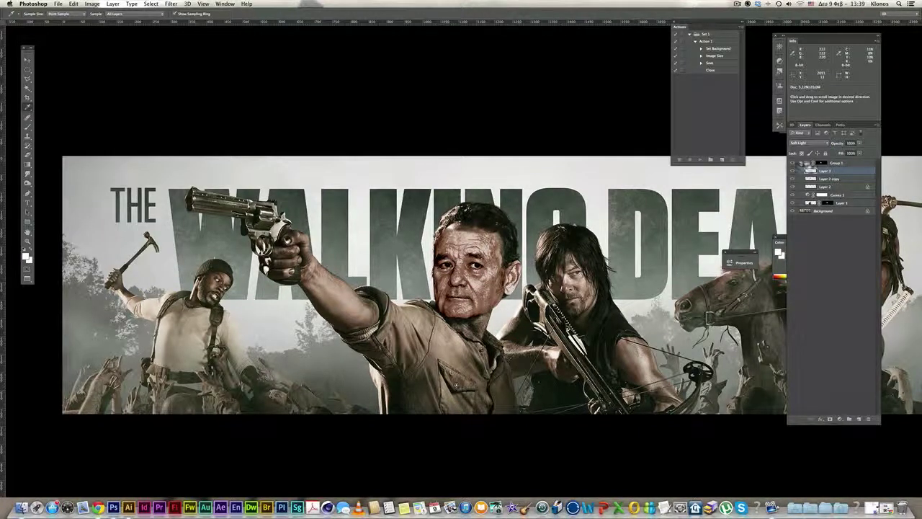
pyautogui.click(807, 144)
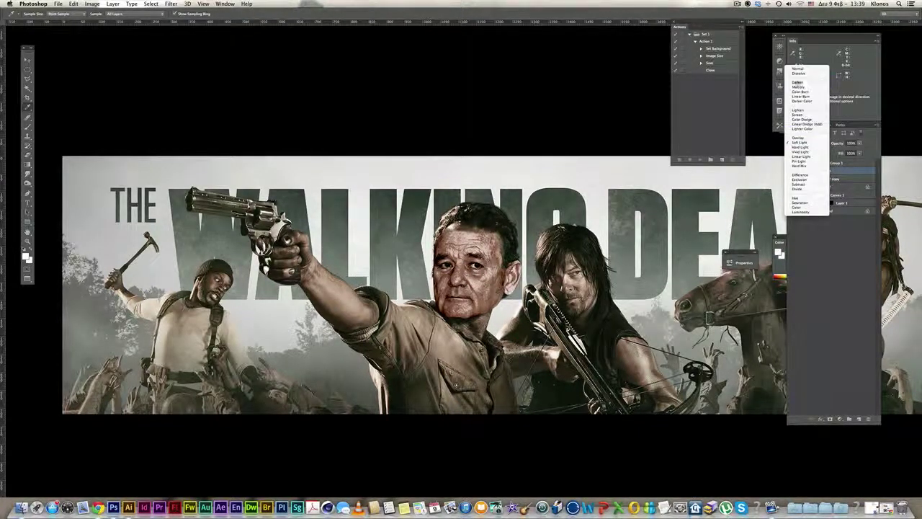
pyautogui.click(853, 258)
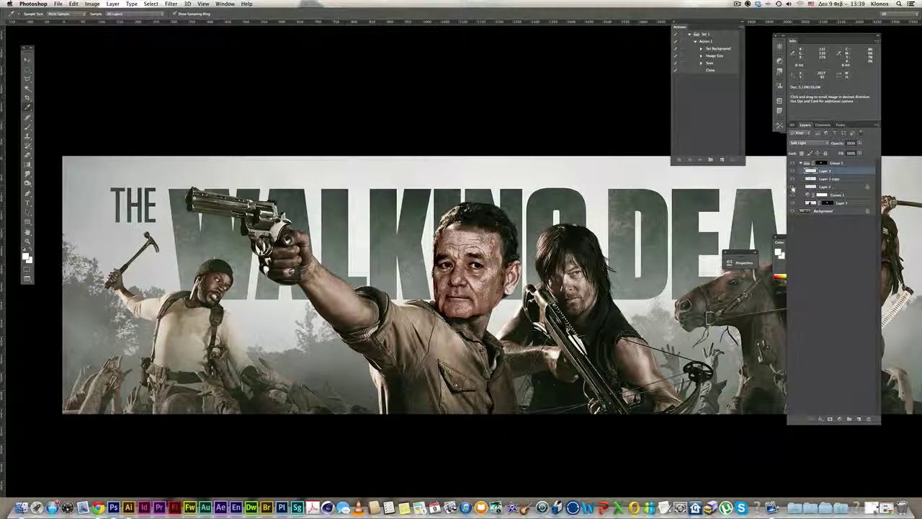
# Compare the face with and without Layer 3, and reduce the layer's opacity to roughly half.
pyautogui.click(793, 171)
pyautogui.click(793, 171)
pyautogui.click(859, 142)
pyautogui.moveTo(850, 152); pyautogui.dragTo(847, 152)
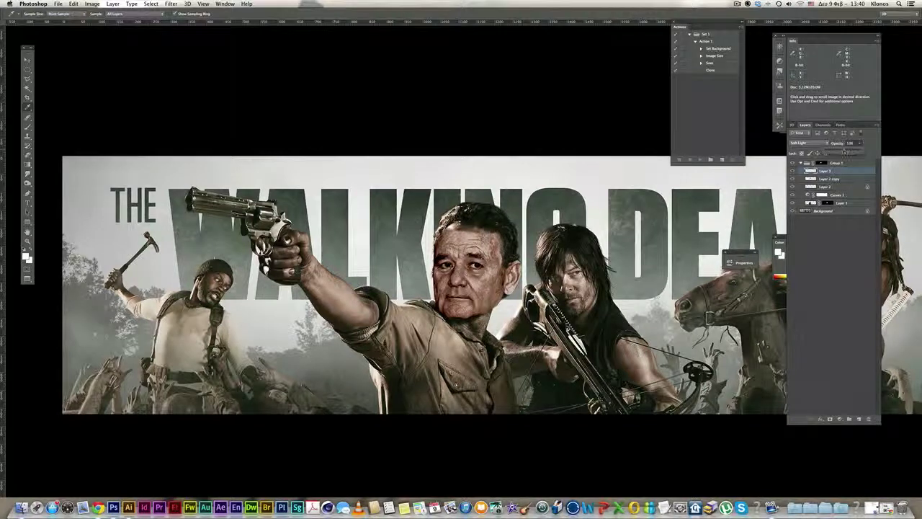
# Adjust Layer 2 copy's skin colour with Hue/Saturation, setting Hue to +7 and Saturation to -30.
pyautogui.click(814, 178)
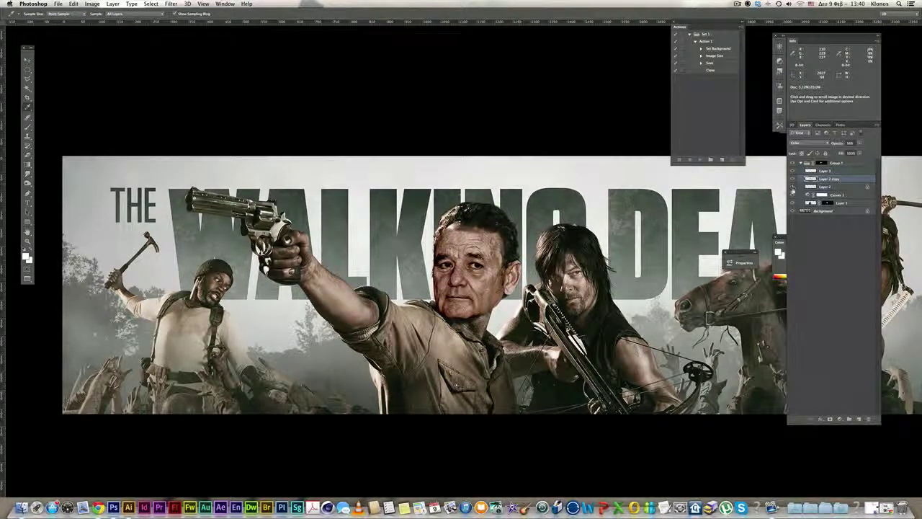
pyautogui.click(831, 188)
pyautogui.click(812, 179)
pyautogui.press('super+u')
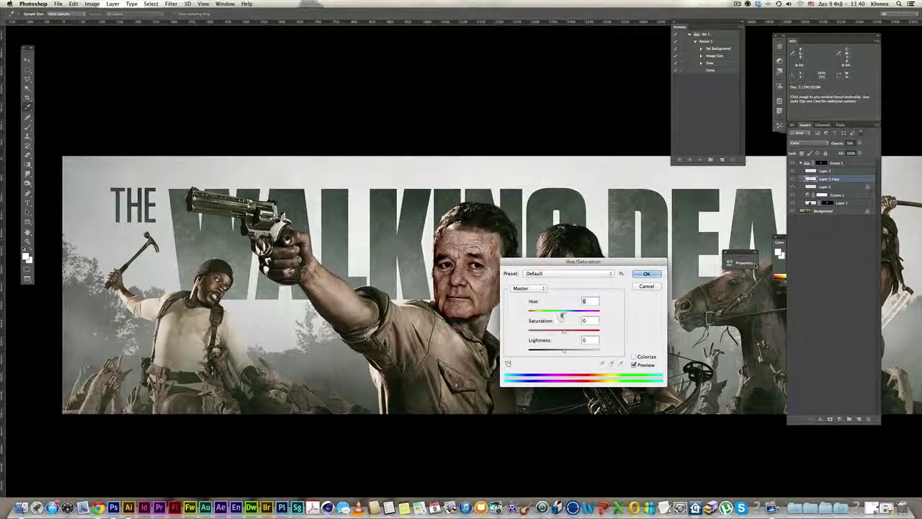
pyautogui.moveTo(563, 312); pyautogui.dragTo(568, 314)
pyautogui.moveTo(573, 267); pyautogui.dragTo(572, 345)
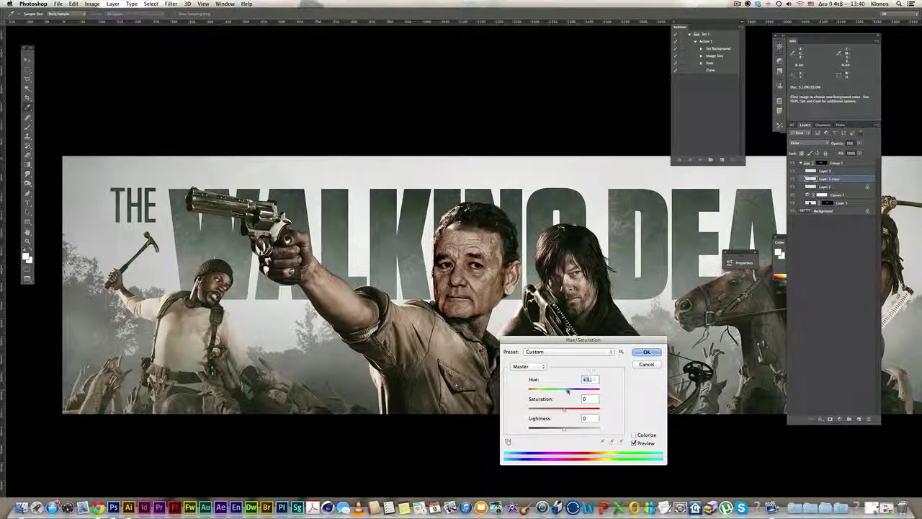
pyautogui.moveTo(569, 389); pyautogui.dragTo(567, 389)
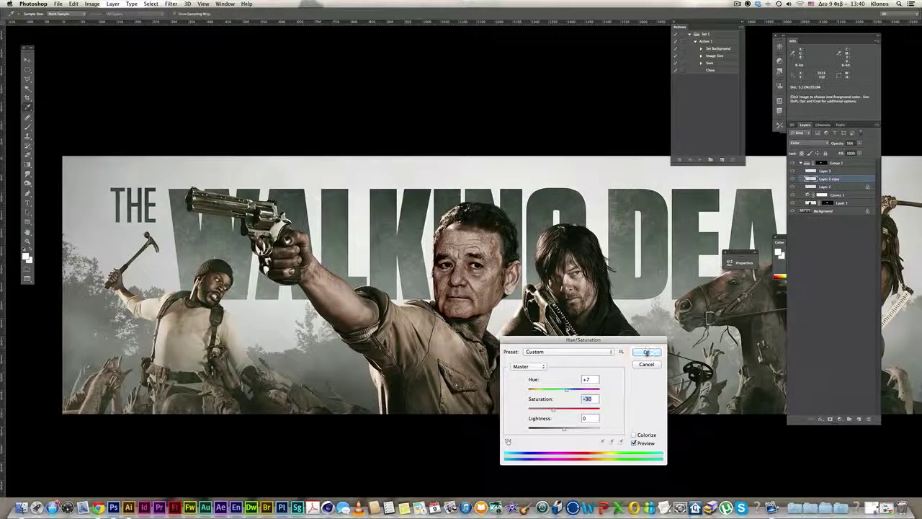
pyautogui.click(647, 352)
# Collapse Group 1 and compare the poster with the group hidden and shown, leaving it visible.
pyautogui.moveTo(610, 268); pyautogui.dragTo(588, 255)
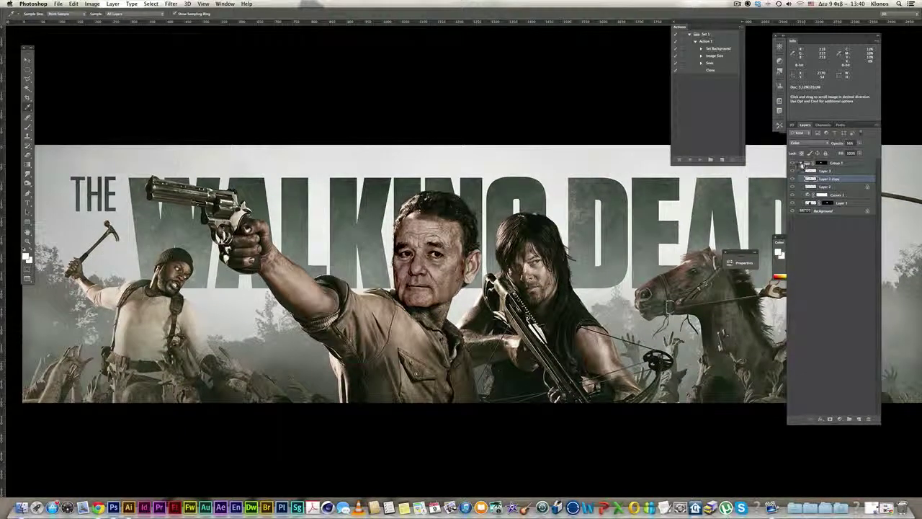
pyautogui.click(801, 163)
pyautogui.keyDown('super'); pyautogui.click(540, 254); pyautogui.keyUp('super')
pyautogui.moveTo(540, 253); pyautogui.dragTo(631, 229)
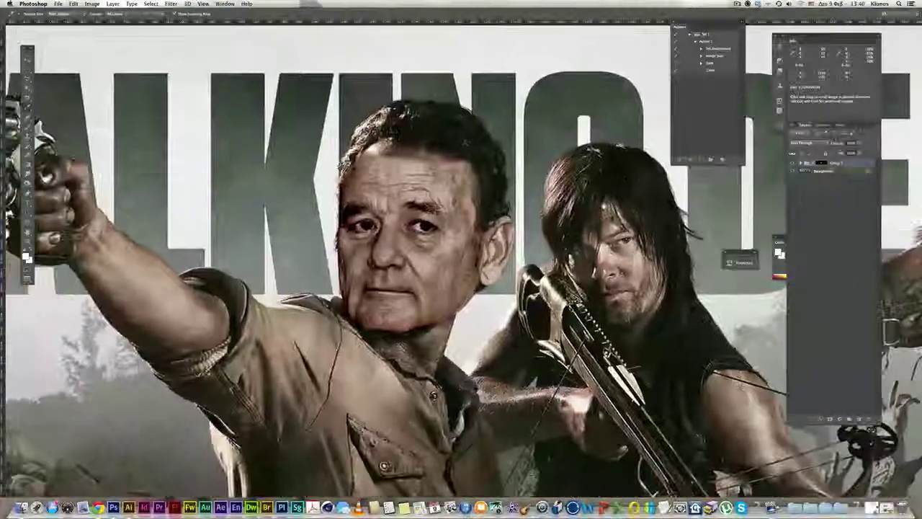
pyautogui.click(791, 165)
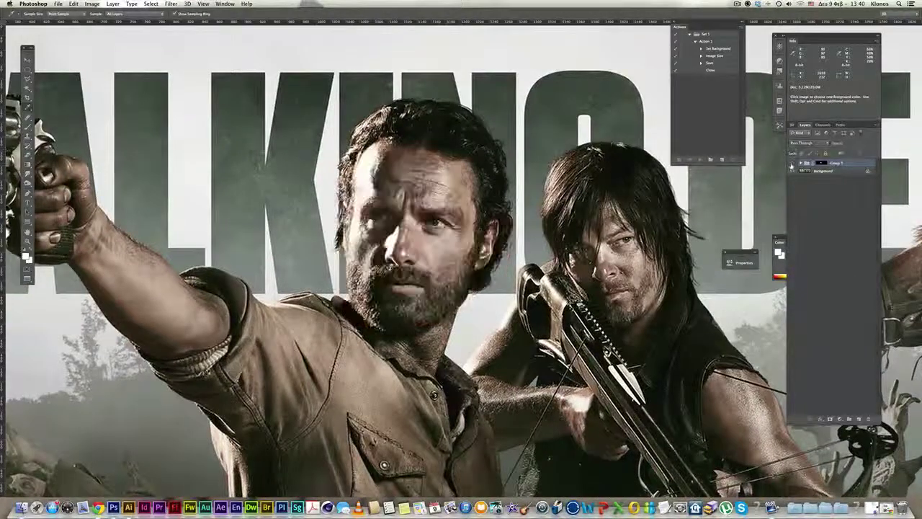
pyautogui.click(790, 164)
# Select Group 1's layer mask and examine how the replaced face blends with the whole poster.
pyautogui.press('super+minus')
pyautogui.press('super+minus')
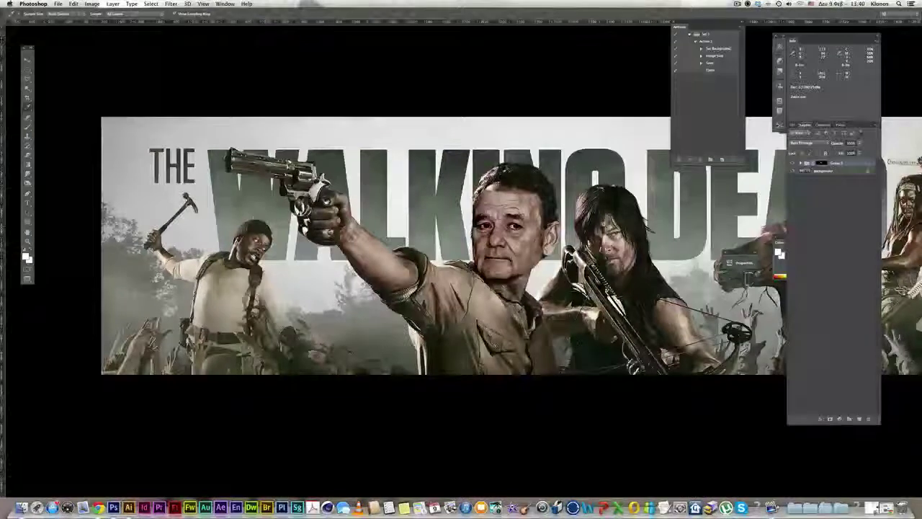
pyautogui.keyDown('alt'); pyautogui.click(612, 220); pyautogui.keyUp('alt')
pyautogui.moveTo(613, 219); pyautogui.dragTo(578, 222)
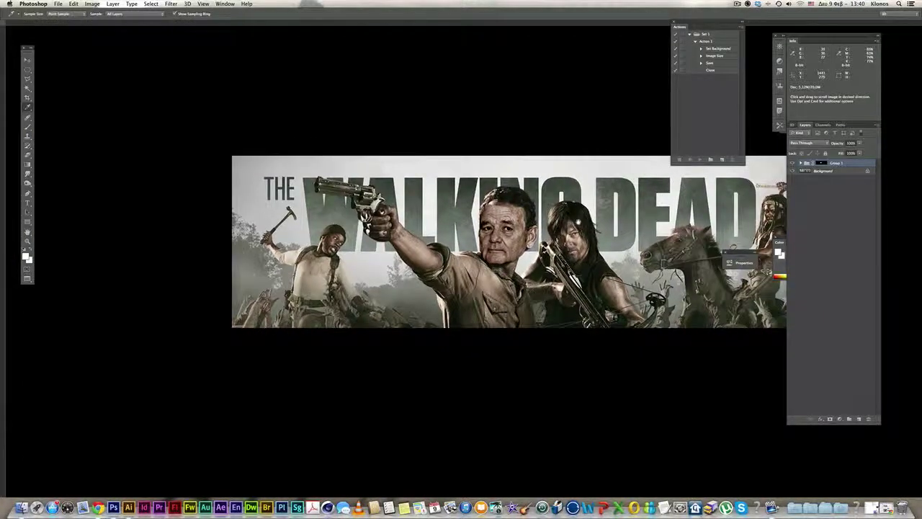
pyautogui.press('super+plus')
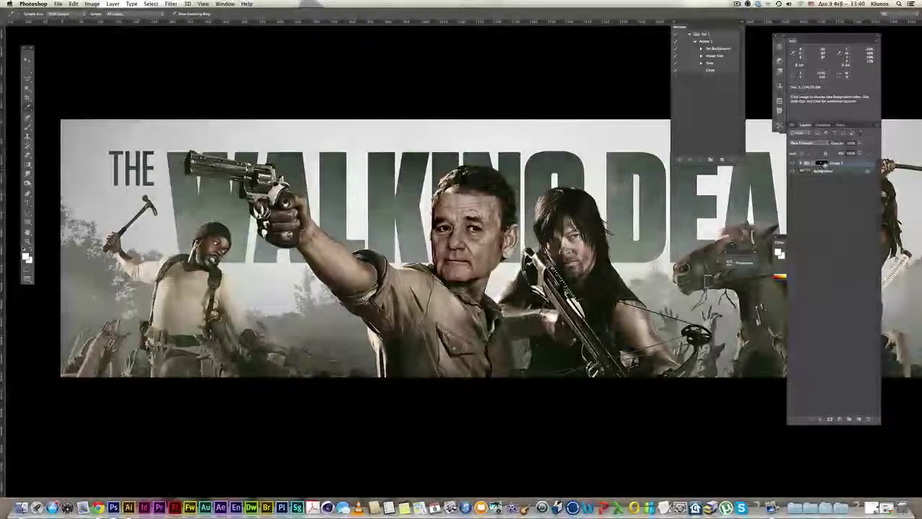
pyautogui.click(825, 163)
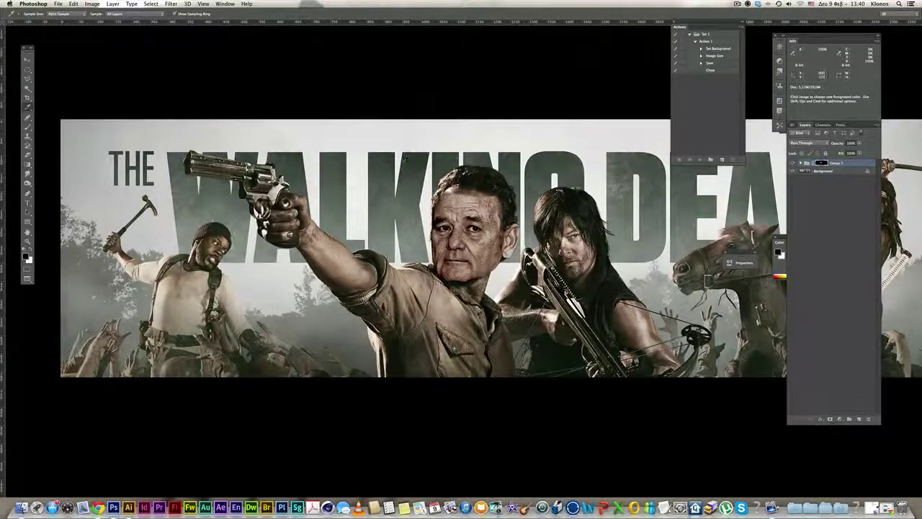
pyautogui.moveTo(617, 228); pyautogui.dragTo(623, 173)
pyautogui.scroll(2, 569, 213)
pyautogui.press('super+0')
pyautogui.moveTo(573, 247); pyautogui.dragTo(568, 250)
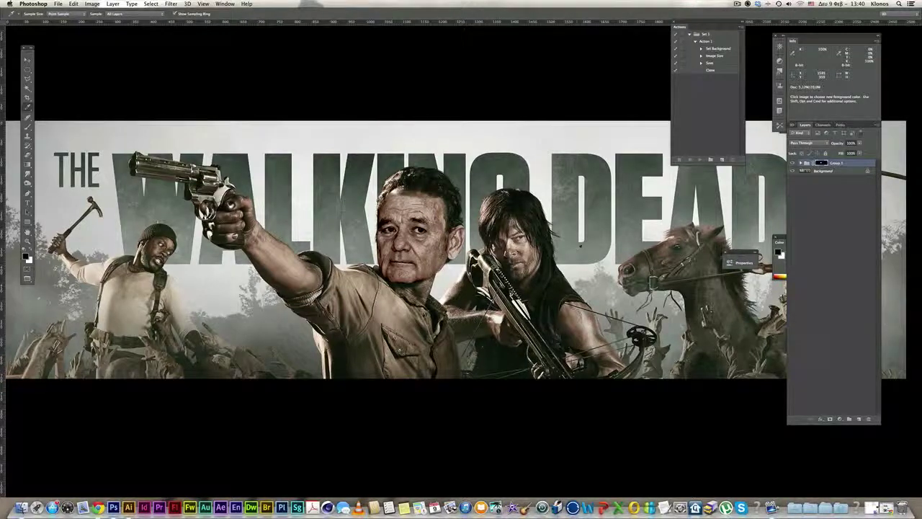
pyautogui.press('super')
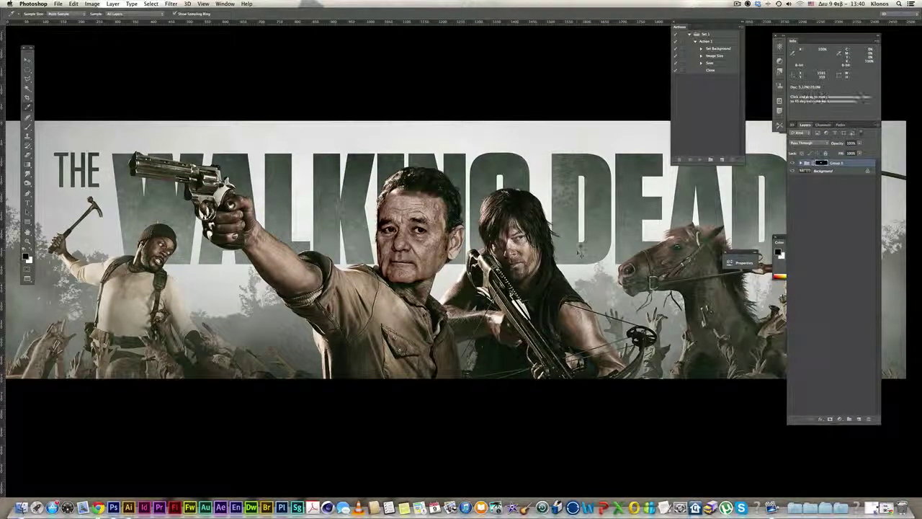